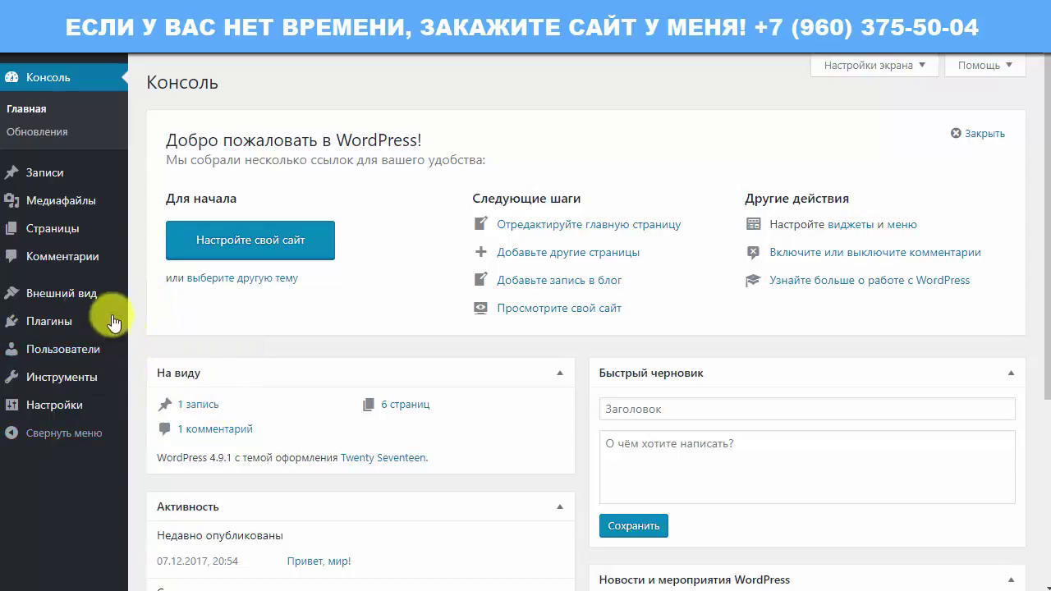
Step: Open Appearance > Themes to list the installed themes
mouse_move(77, 298)
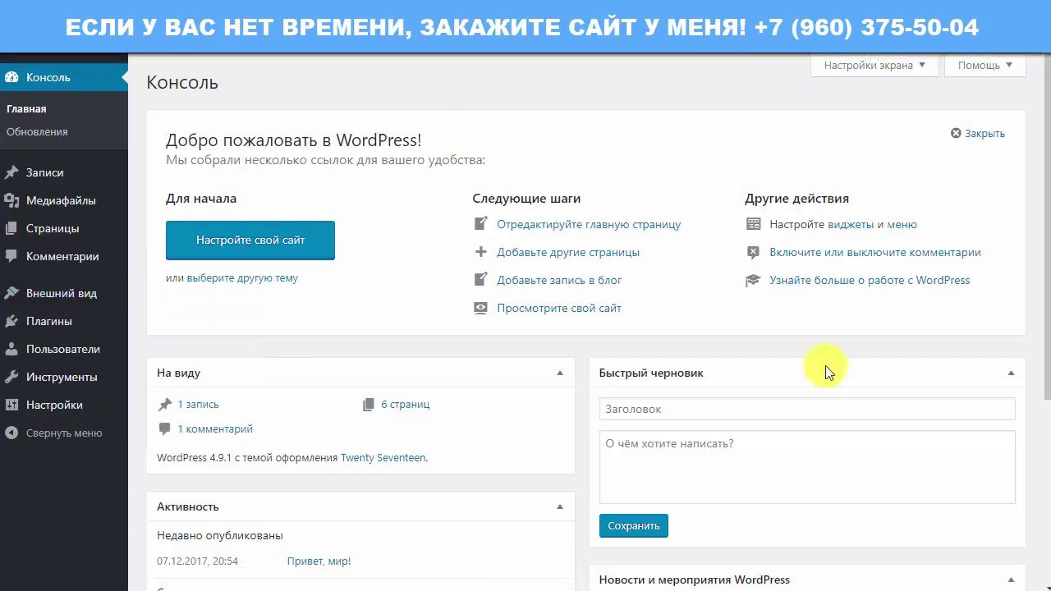
scroll(375, 347, "down", 4)
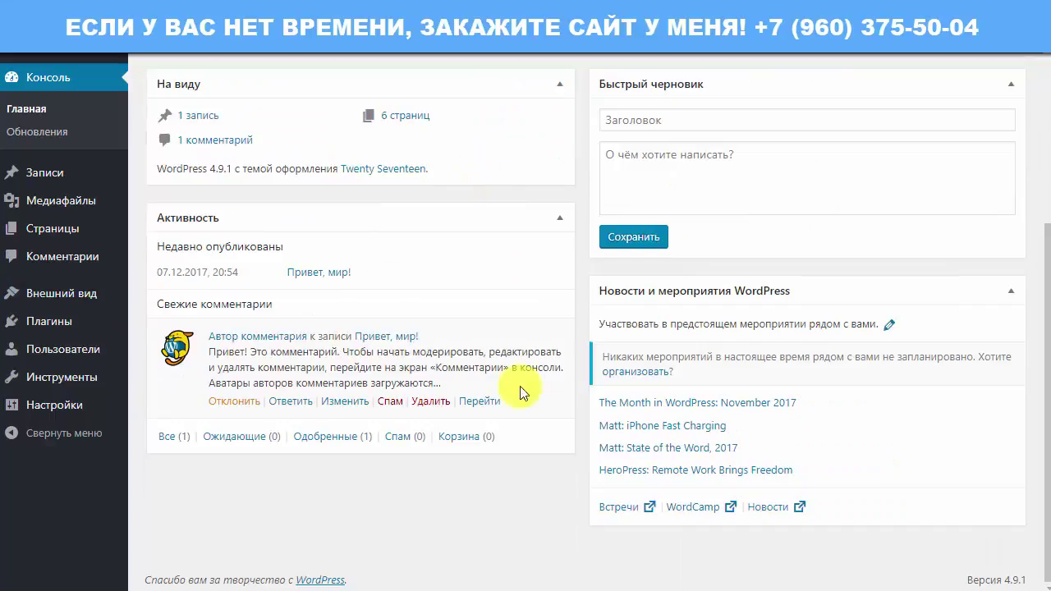
scroll(519, 392, "up", 4)
mouse_move(4, 336)
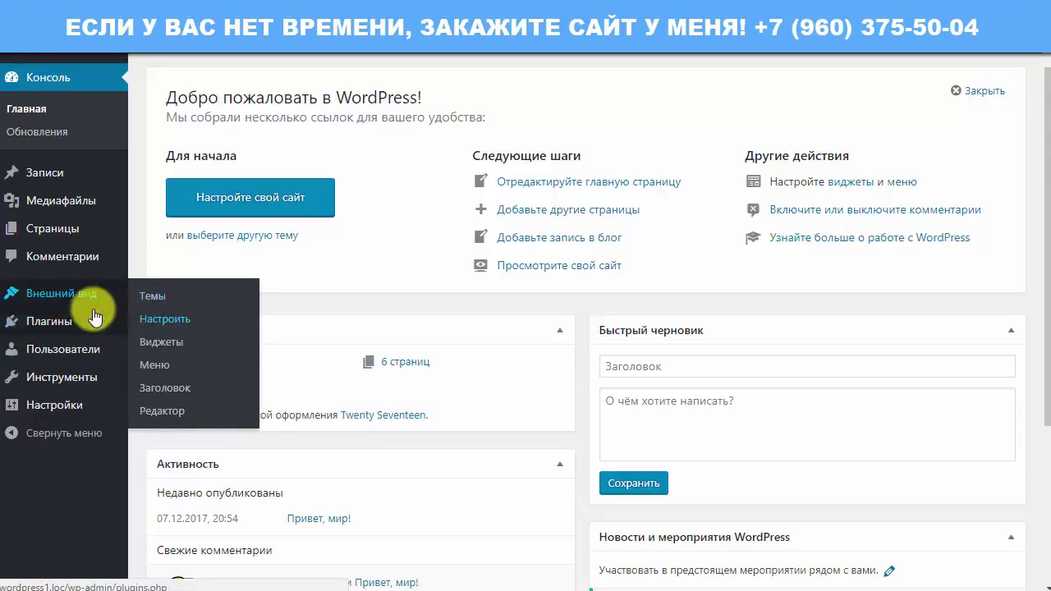
left_click(156, 304)
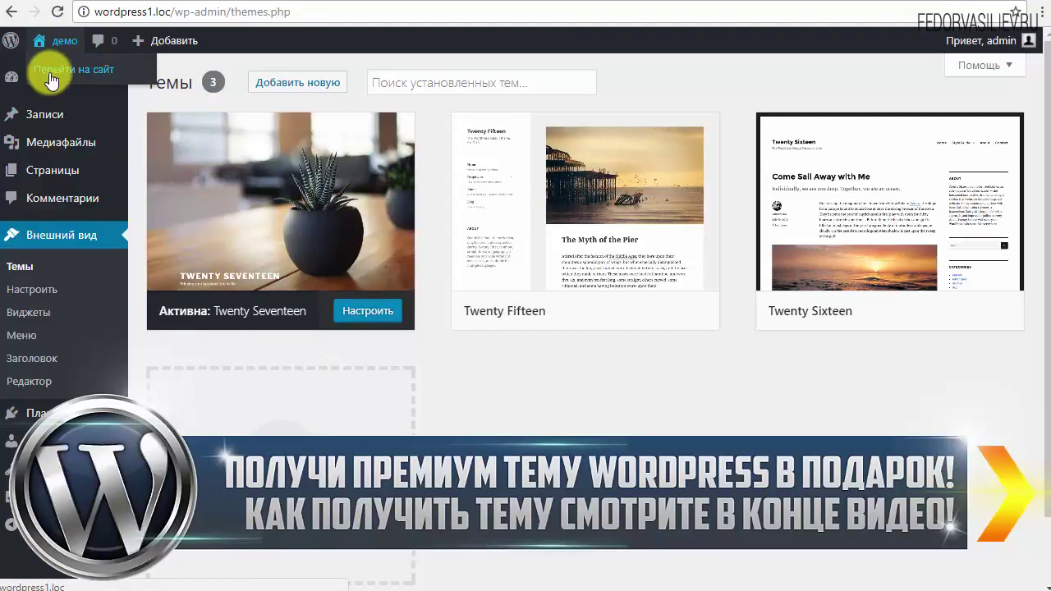
Step: Open the site's front page in a new browser tab and switch to it
right_click(51, 79)
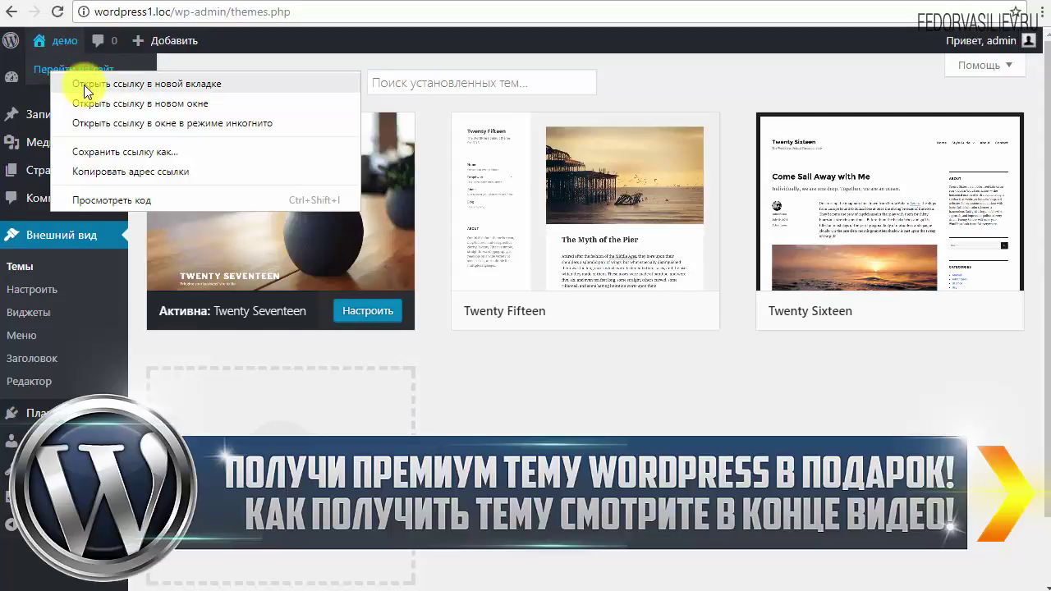
left_click(105, 172)
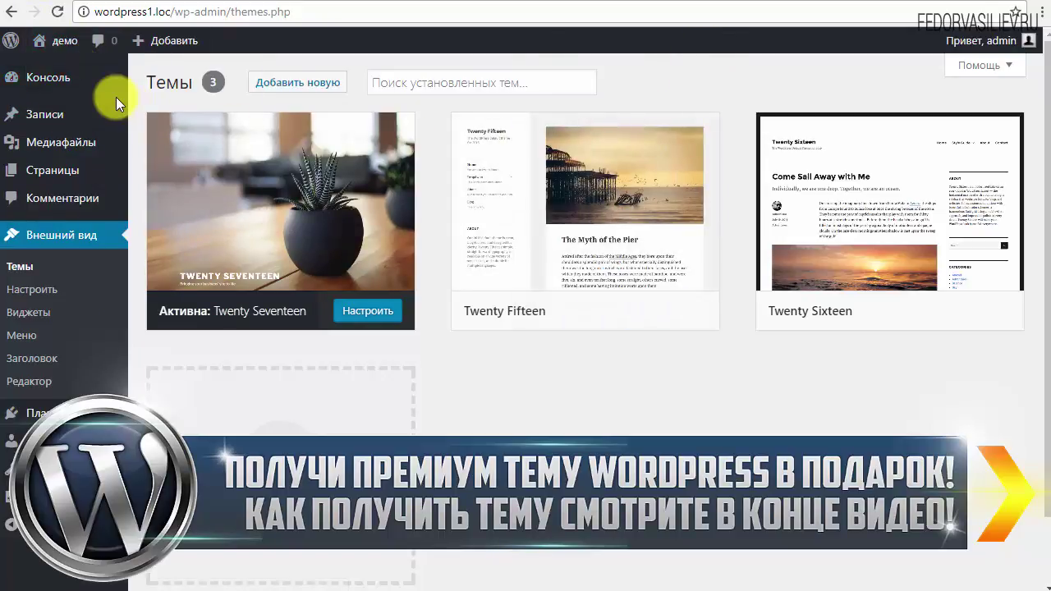
mouse_move(61, 41)
right_click(74, 76)
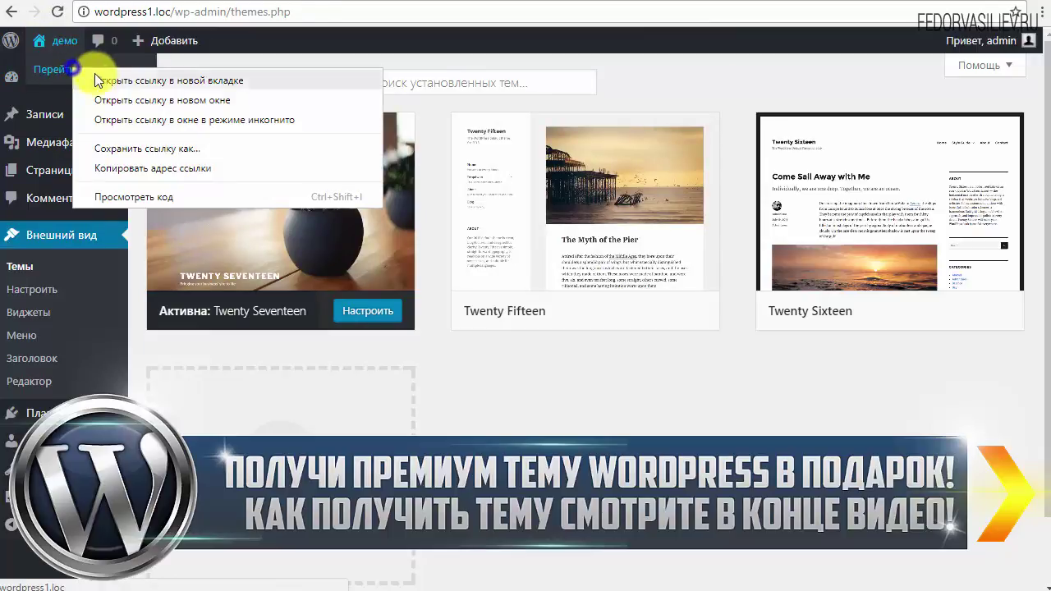
left_click(94, 73)
left_click(665, 3)
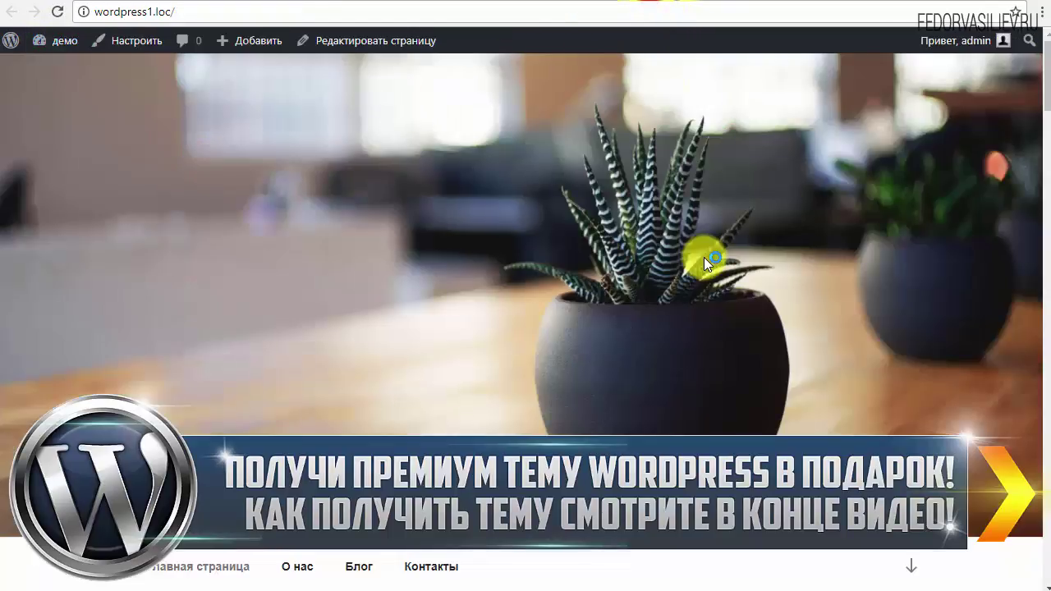
Step: Scroll through the Twenty Seventeen front page, then return to the admin themes.php tab
scroll(401, 282, "down", 10)
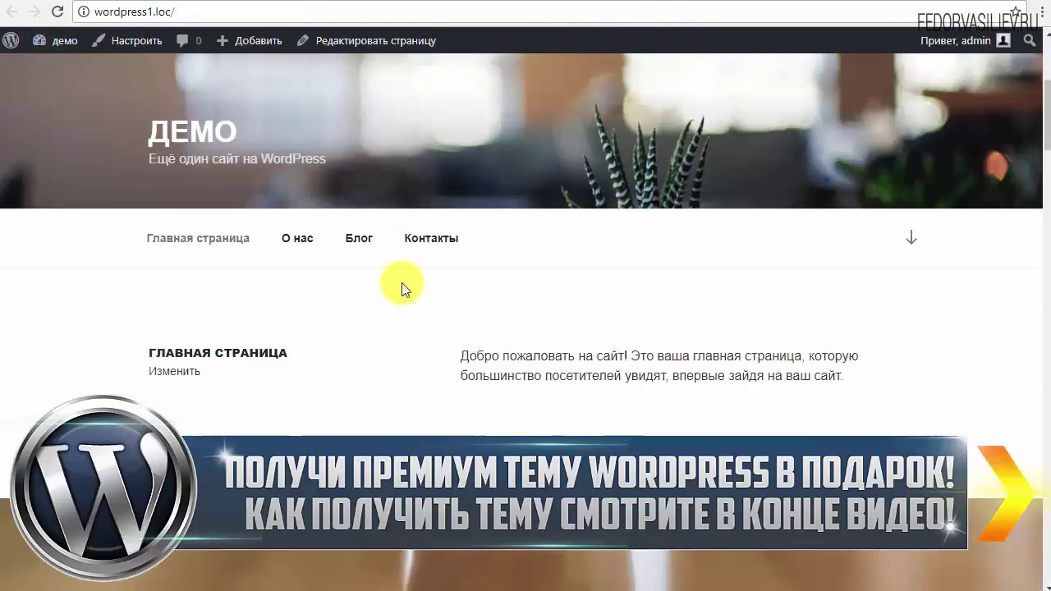
scroll(401, 282, "down", 12)
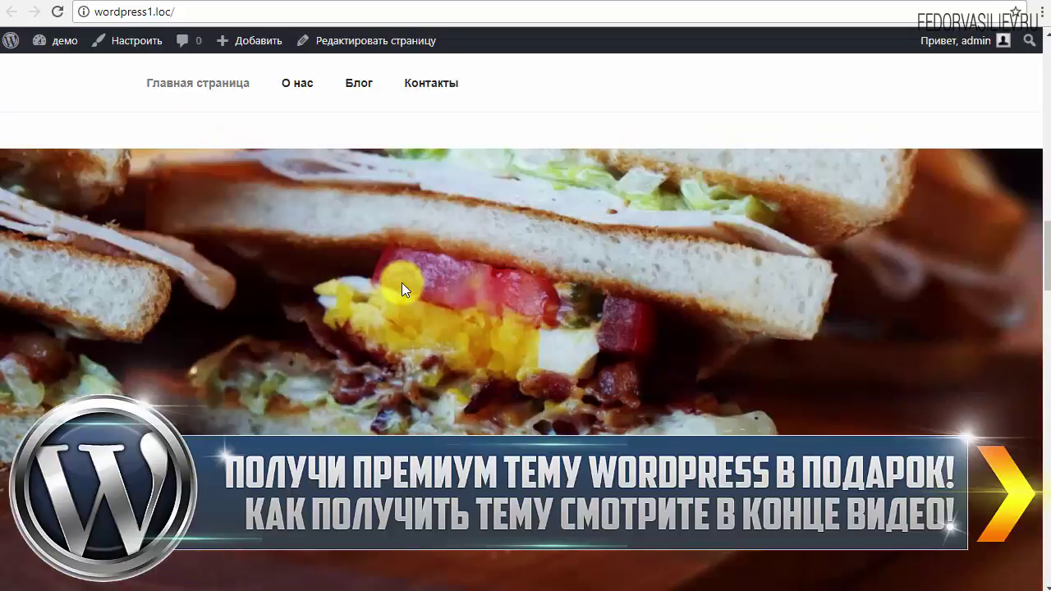
scroll(402, 282, "down", 5)
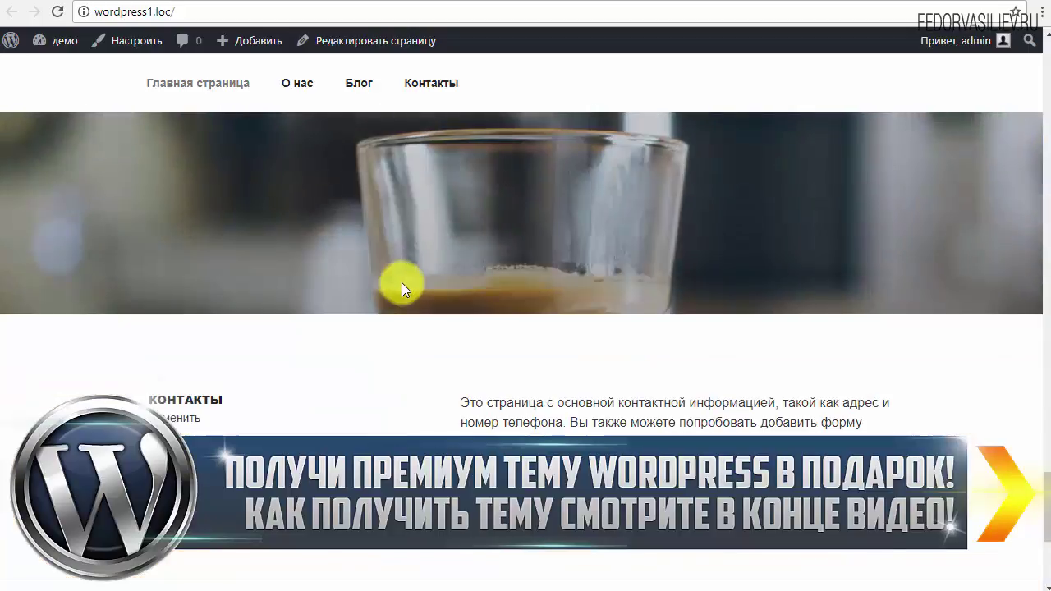
scroll(652, 382, "up", 6)
scroll(762, 406, "up", 10)
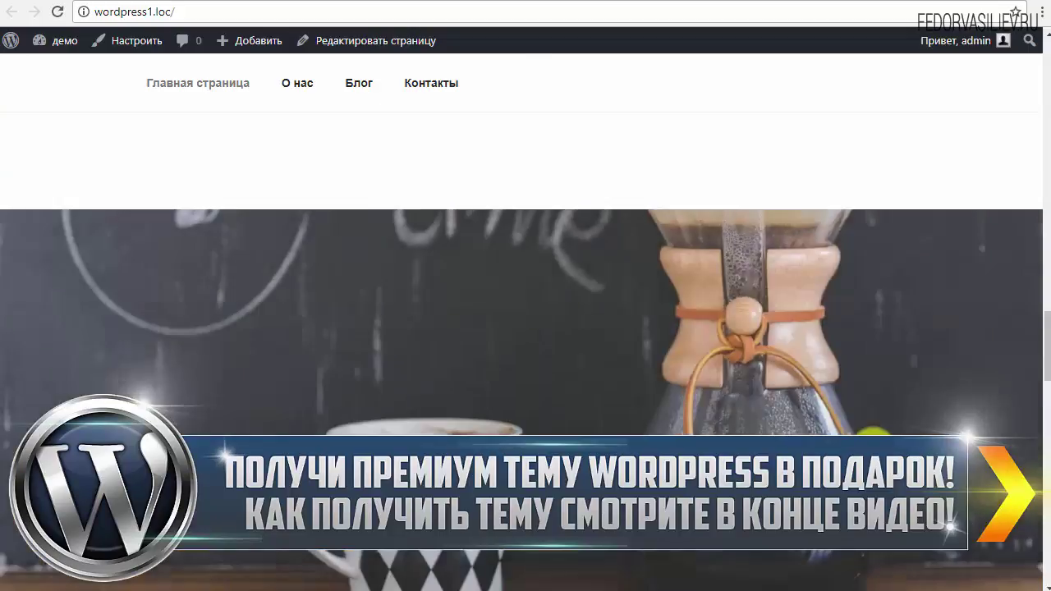
scroll(636, 366, "up", 2)
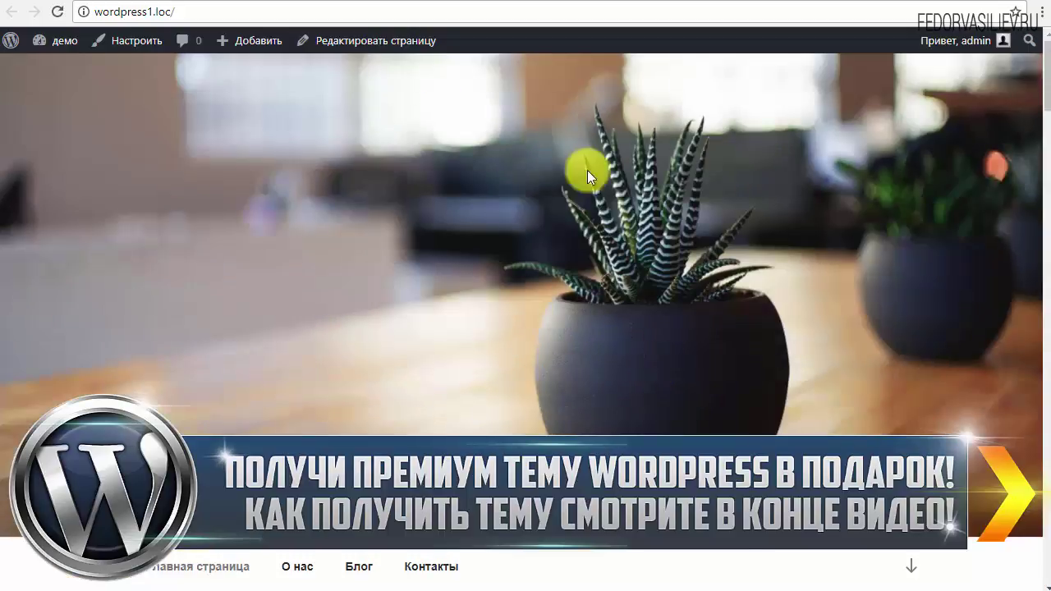
scroll(460, 267, "down", 3)
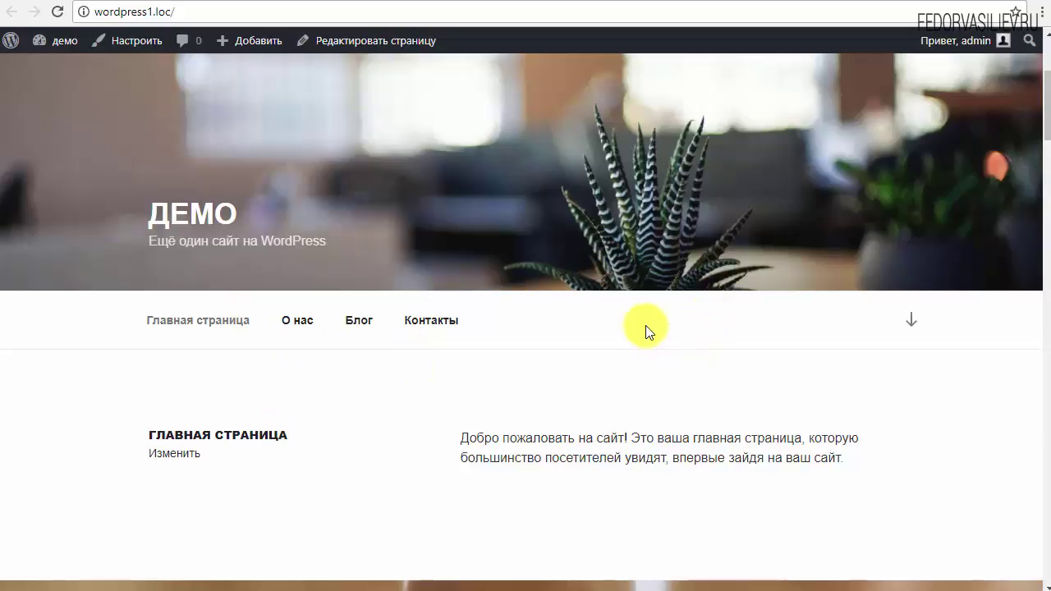
scroll(648, 328, "up", 3)
left_click(534, 2)
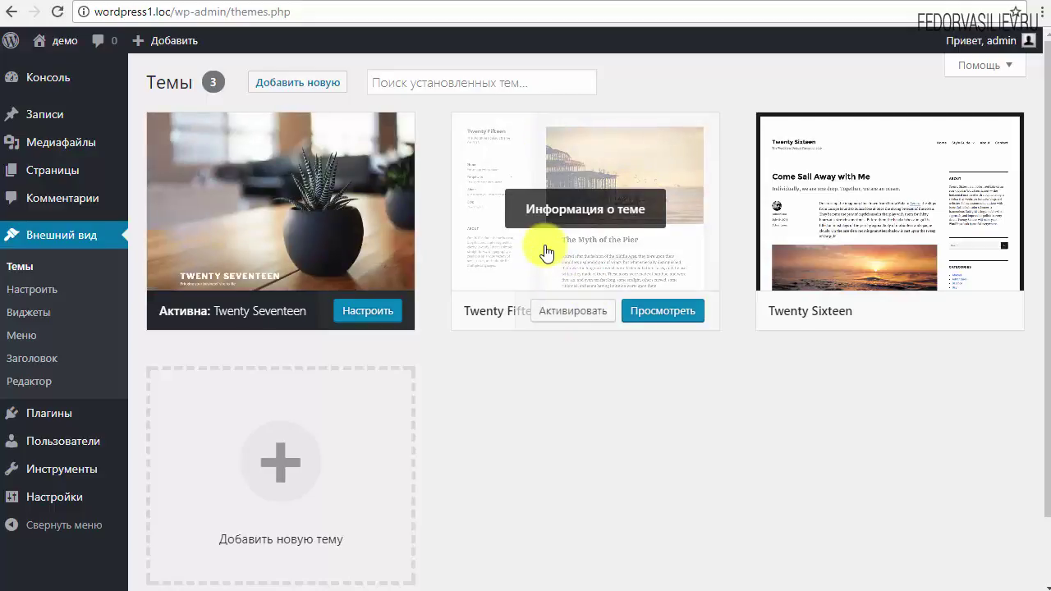
left_click(653, 306)
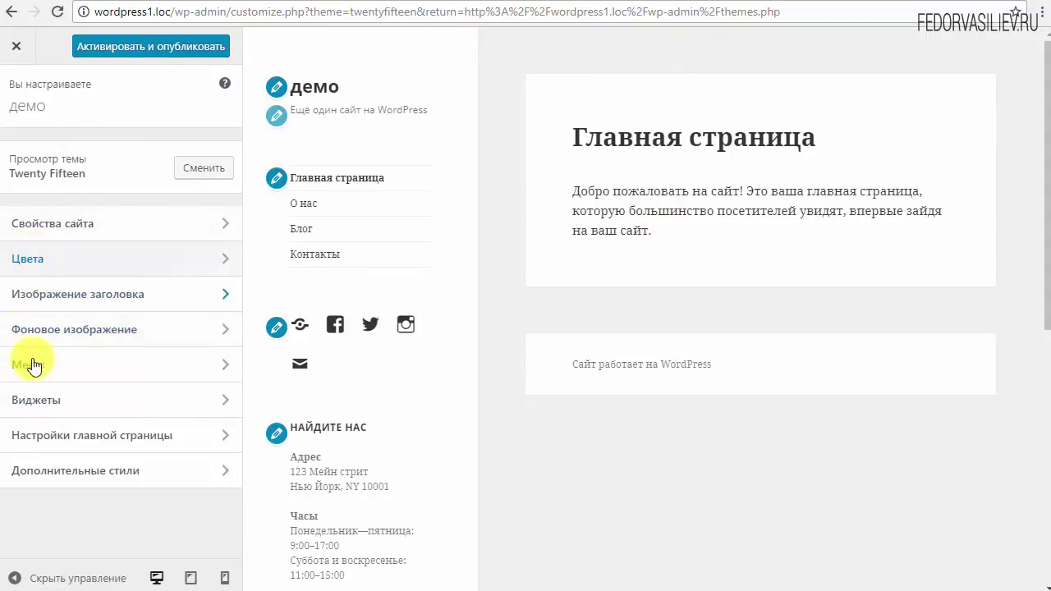
left_click(278, 87)
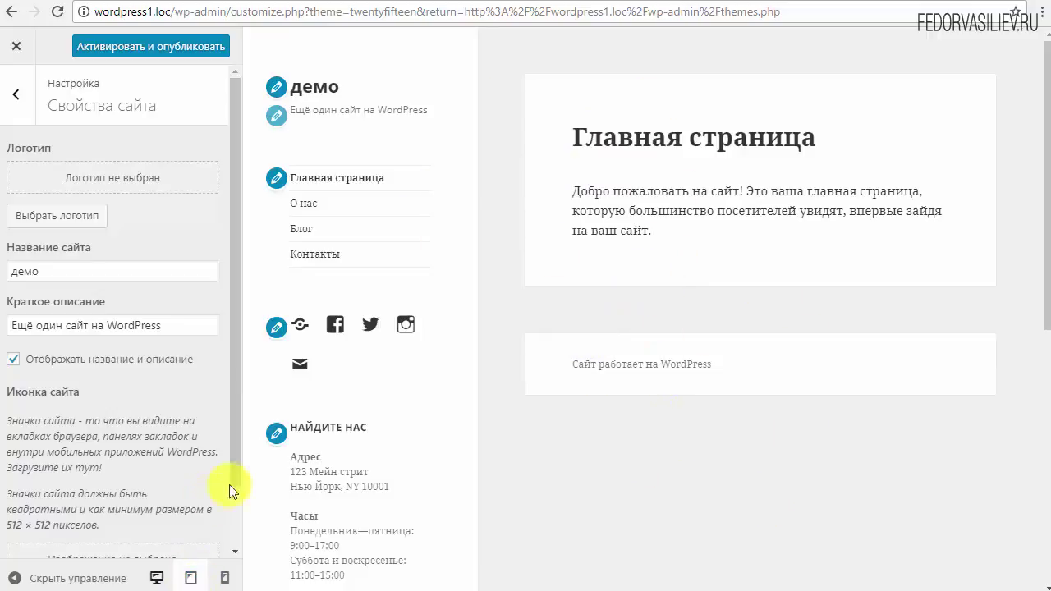
left_click(190, 578)
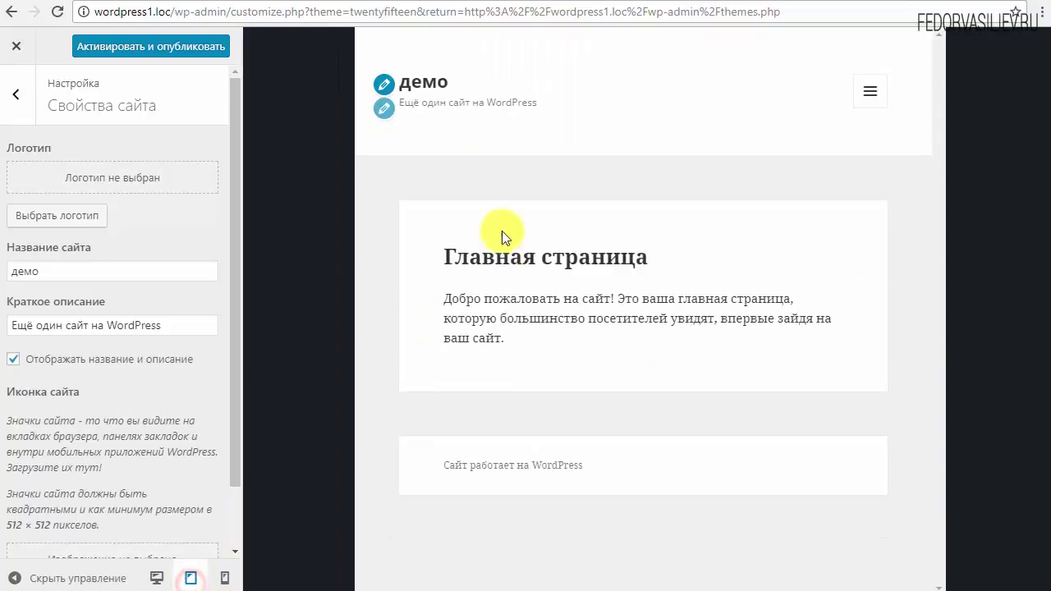
left_click(224, 578)
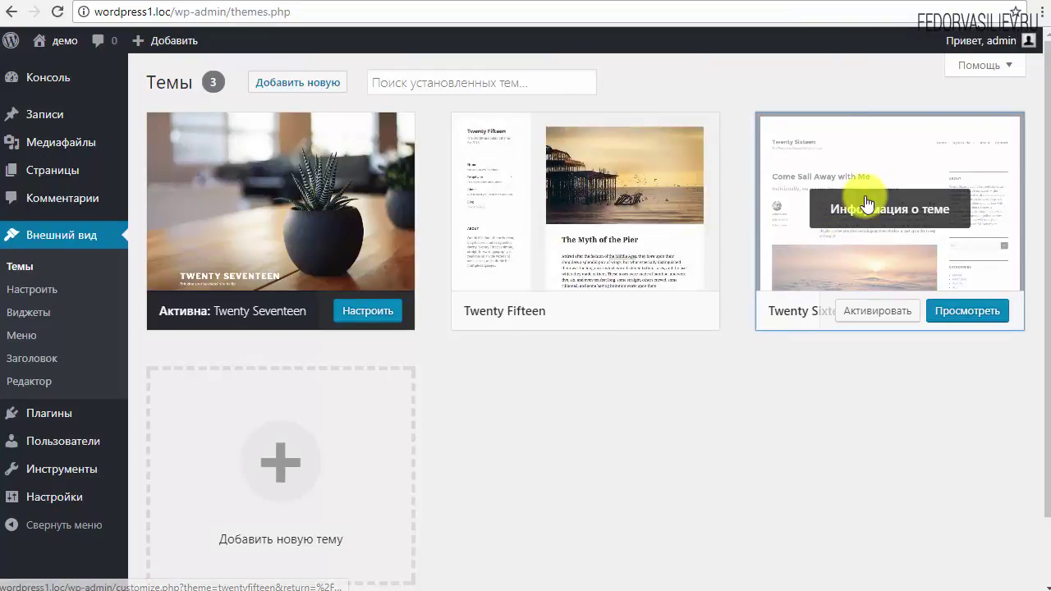
left_click(863, 212)
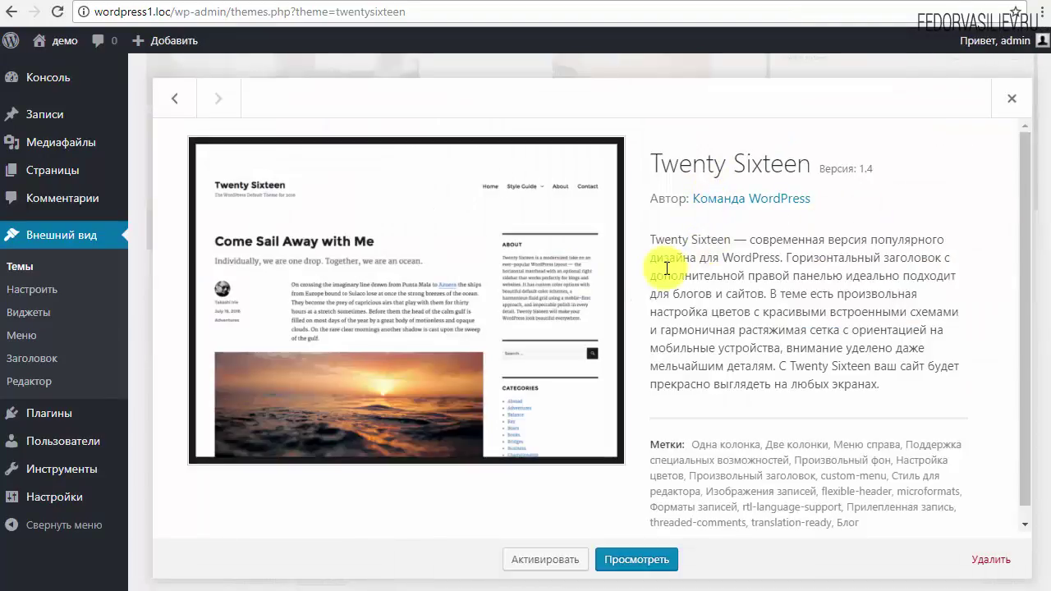
left_click_drag(650, 239, 763, 366)
scroll(749, 482, "down", 1)
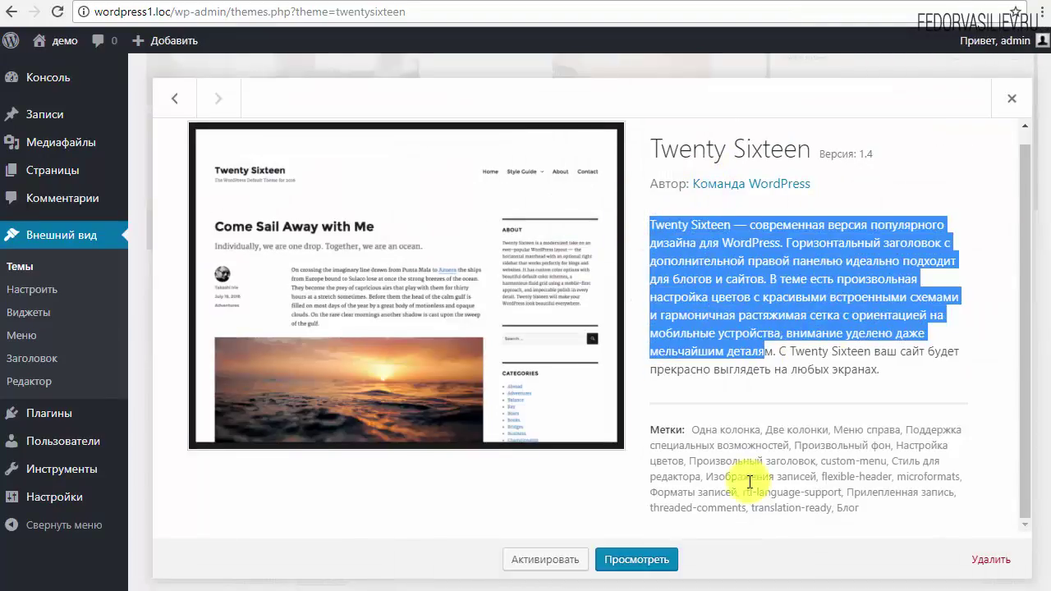
left_click_drag(860, 509, 686, 429)
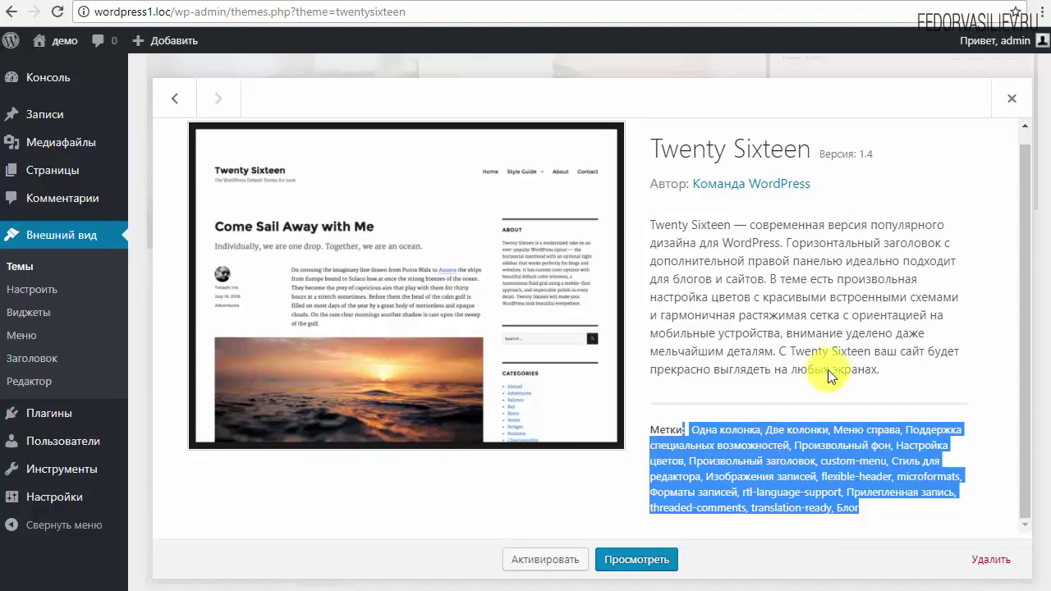
left_click(1015, 102)
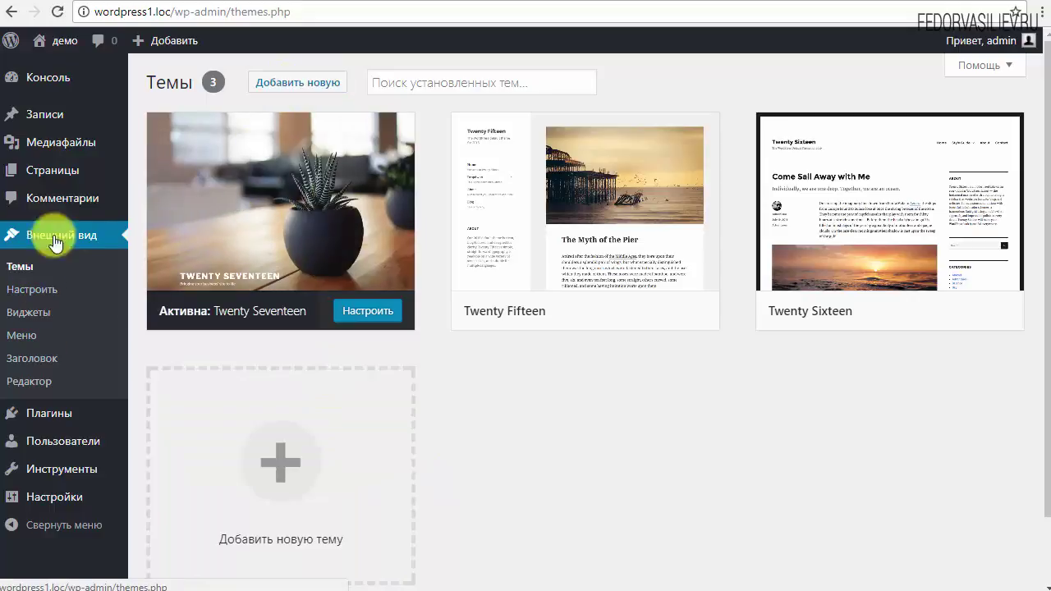
Step: Open Add New themes, browse the Featured grid, and bring up the Feature Filter
left_click(295, 86)
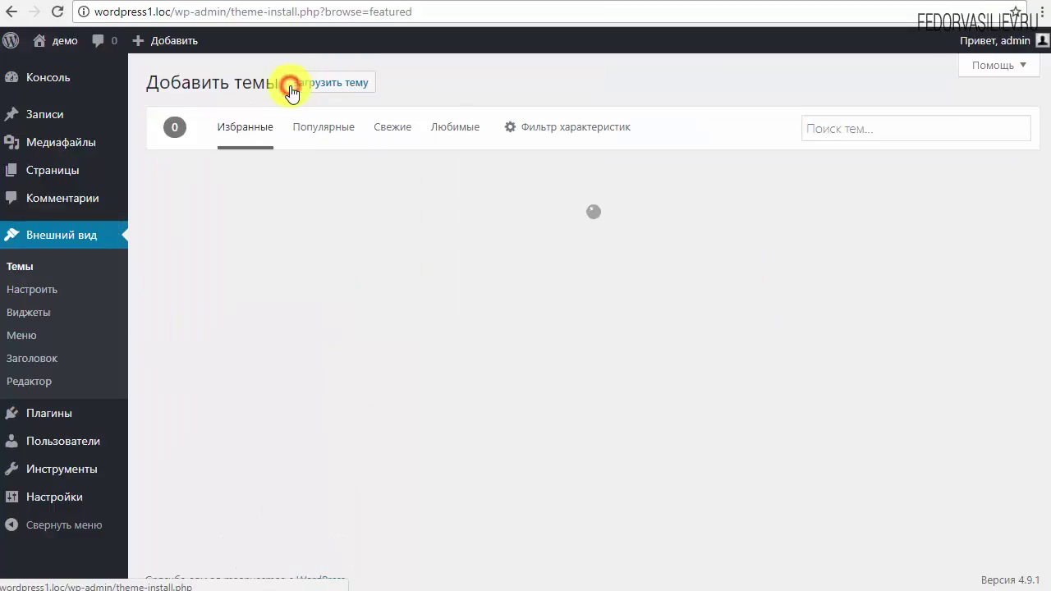
scroll(626, 290, "down", 4)
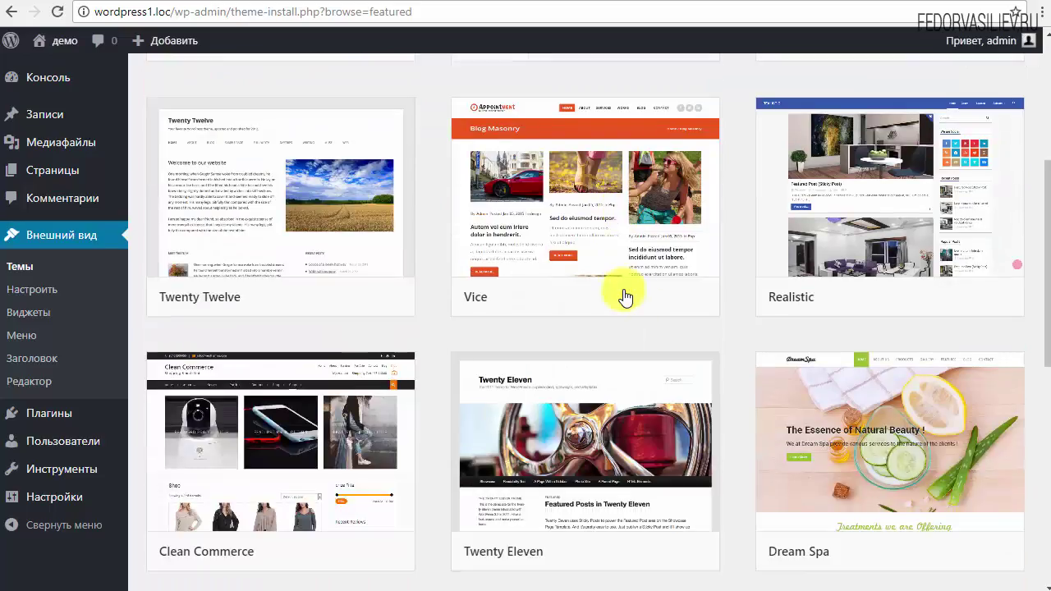
scroll(467, 369, "down", 3)
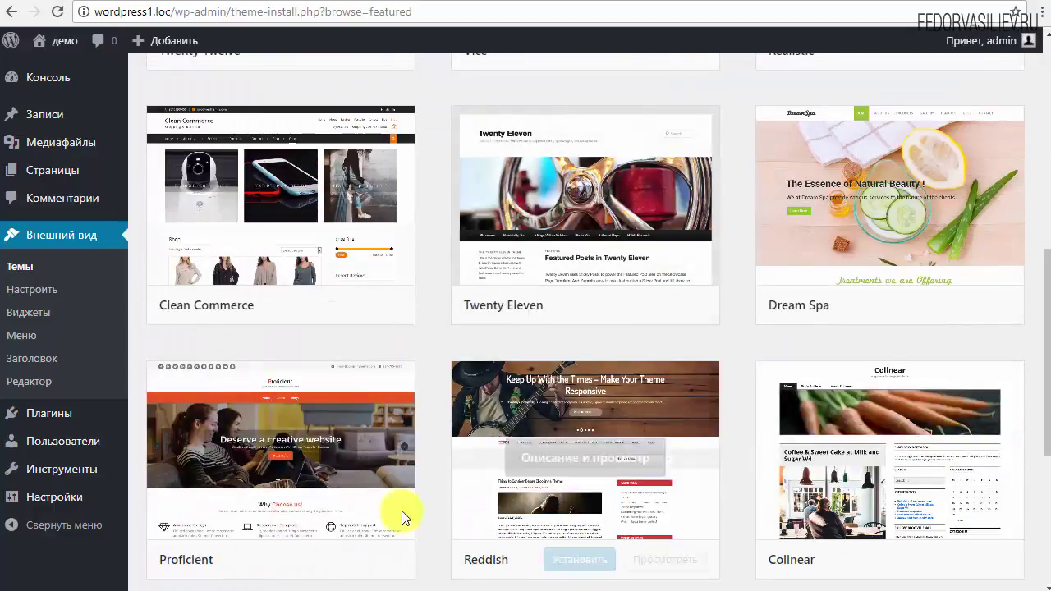
scroll(278, 337, "down", 2)
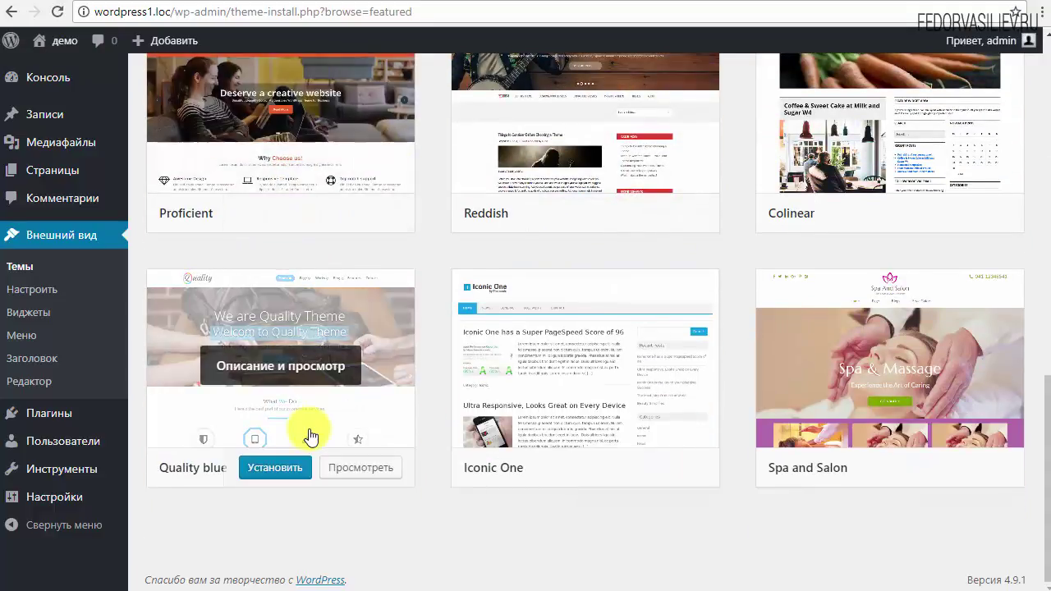
scroll(426, 379, "up", 5)
scroll(426, 379, "up", 7)
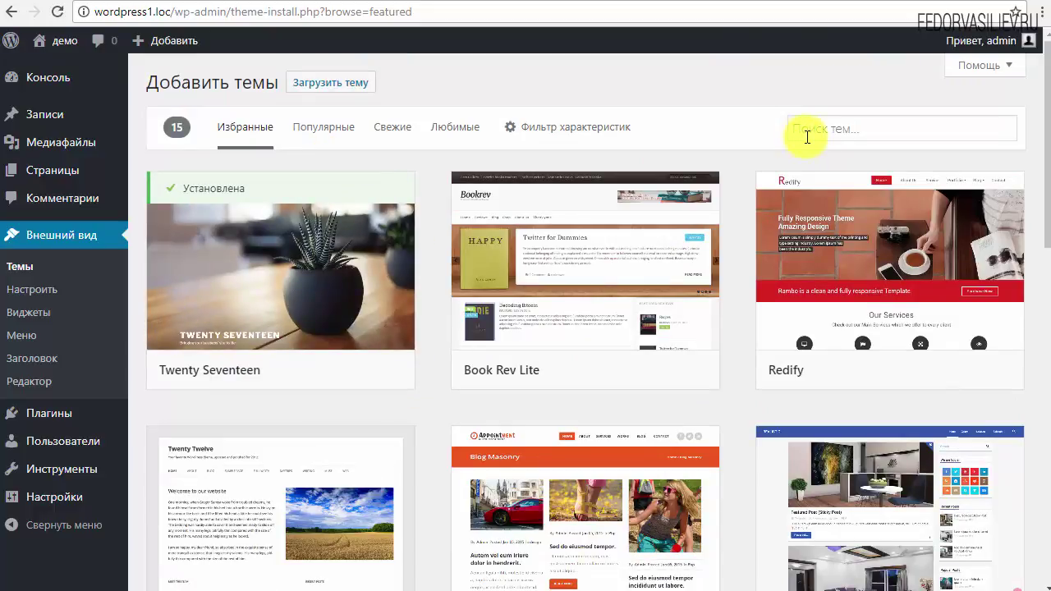
left_click(839, 132)
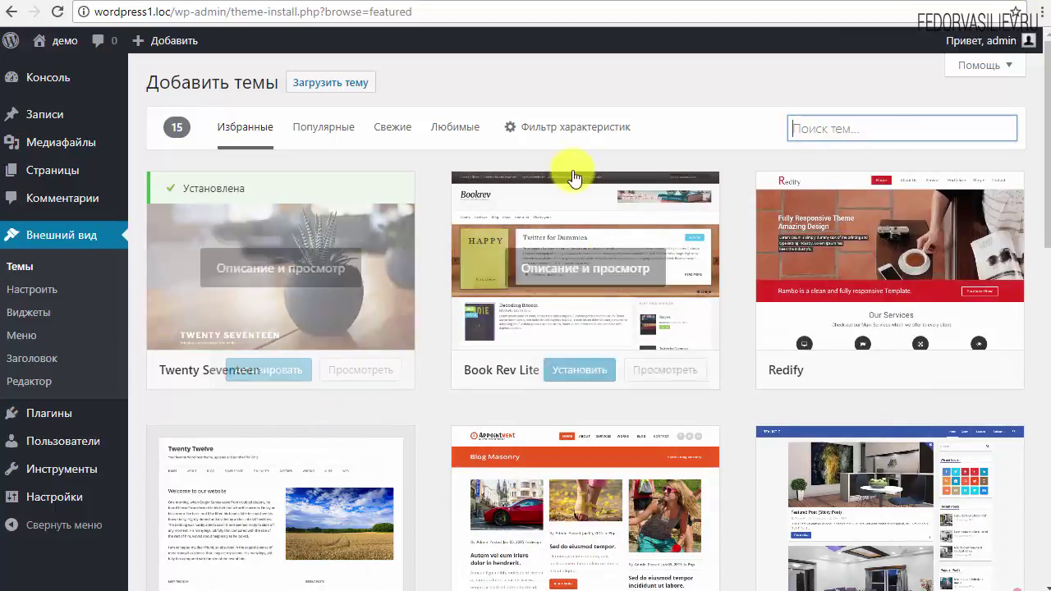
left_click(572, 130)
Step: Filter the catalogue to Three Columns, Left Menu and Right Menu layouts
scroll(484, 321, "down", 1)
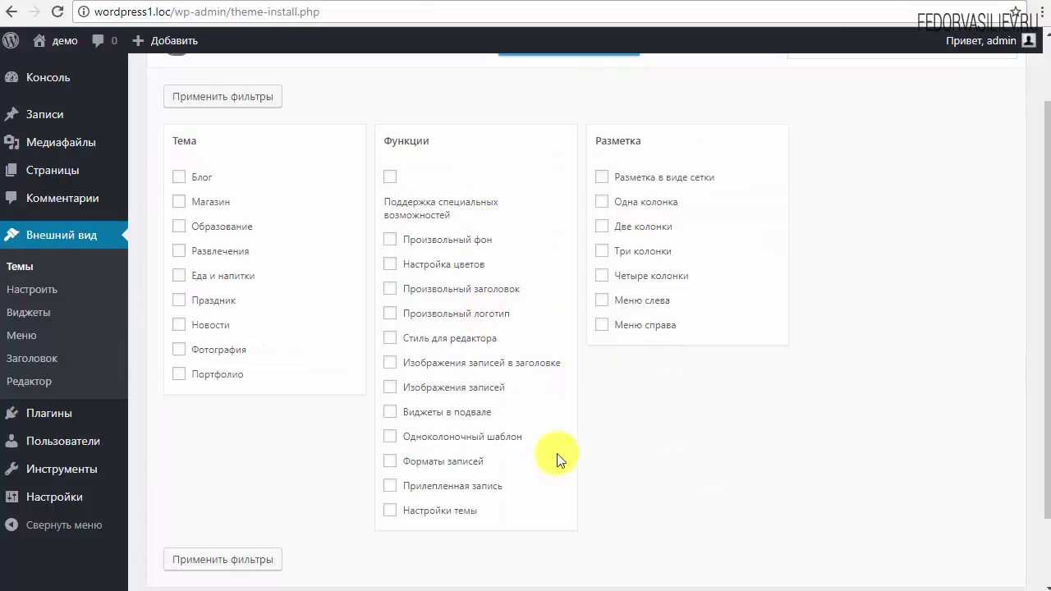
left_click(604, 251)
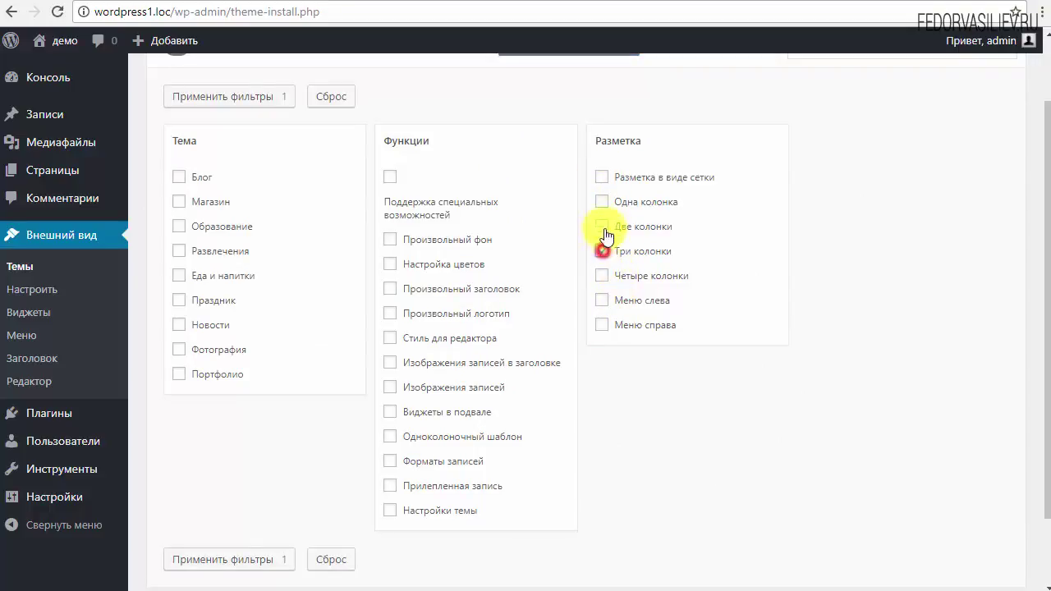
left_click(602, 299)
left_click(602, 324)
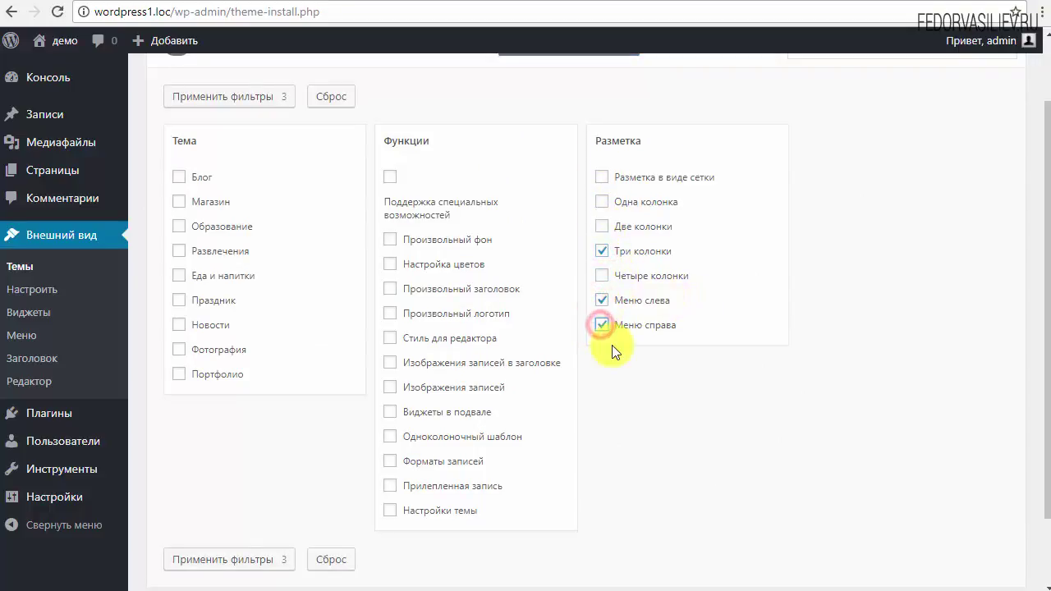
scroll(614, 351, "down", 2)
left_click(207, 474)
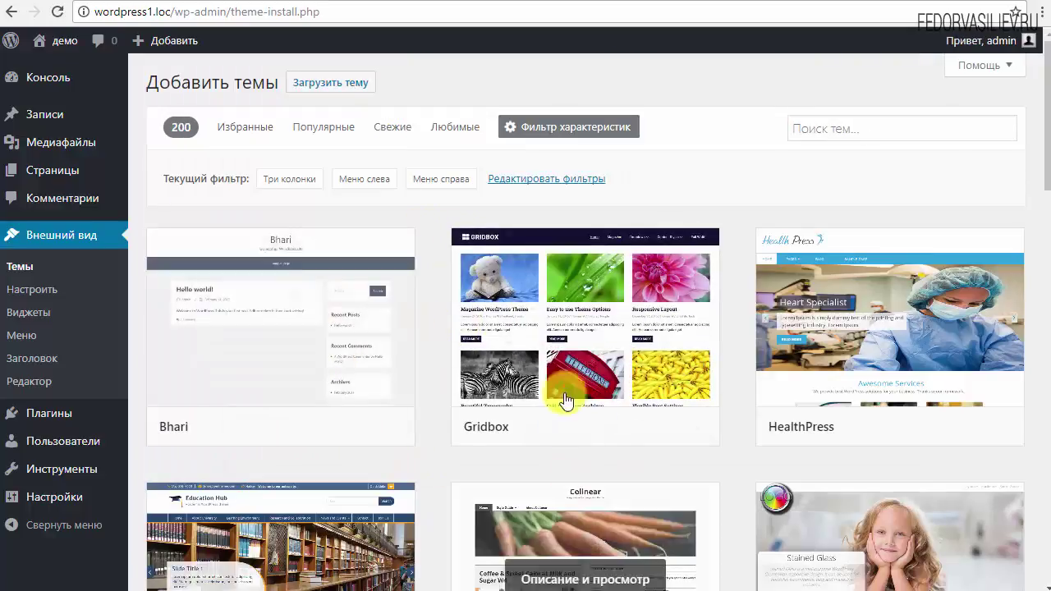
Step: Open a live preview of the HealthPress theme from the results
scroll(763, 339, "down", 2)
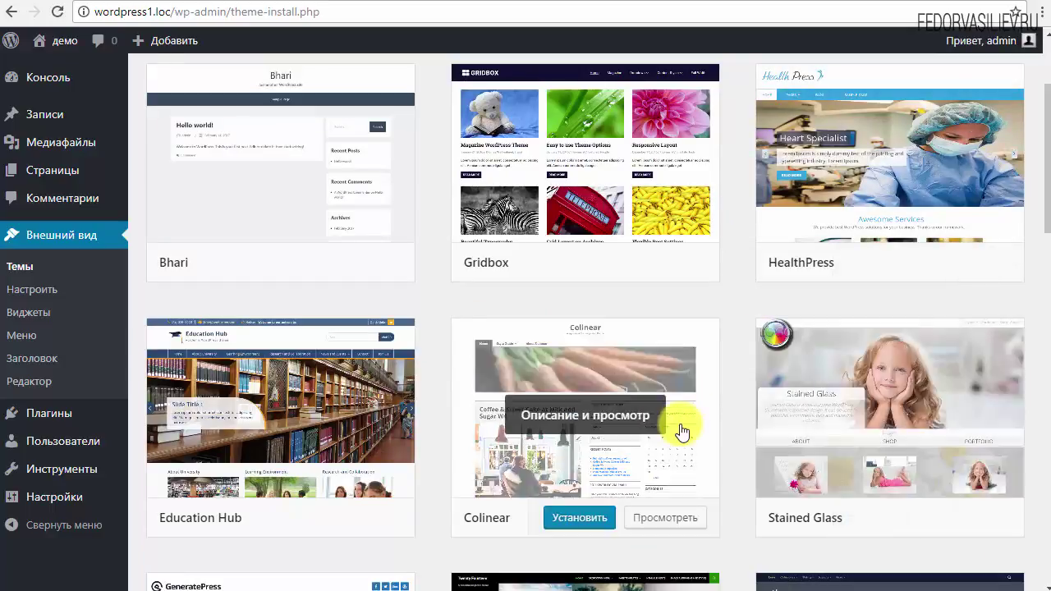
scroll(681, 431, "up", 2)
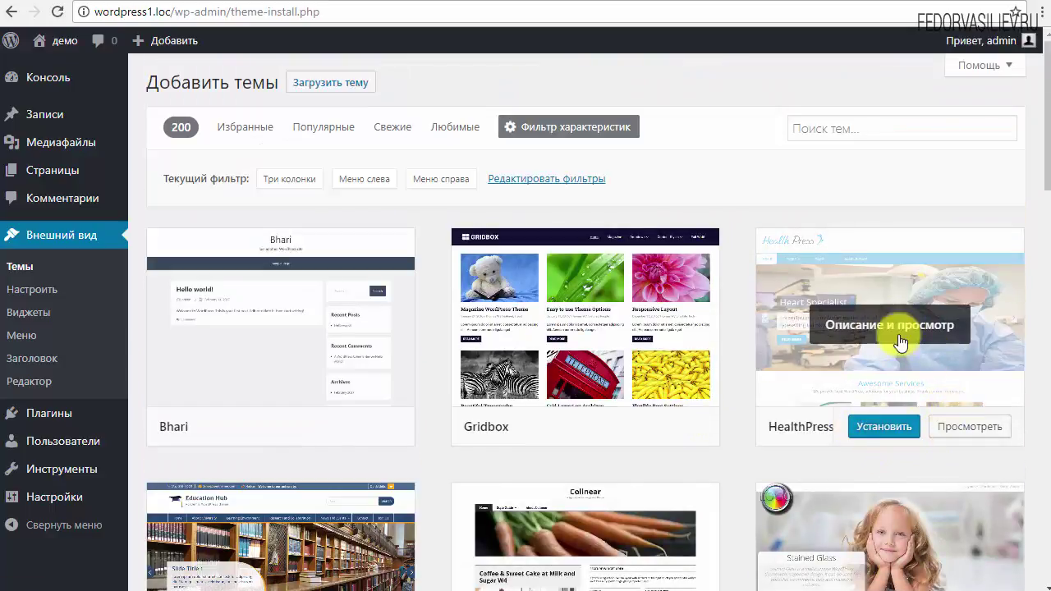
left_click(969, 427)
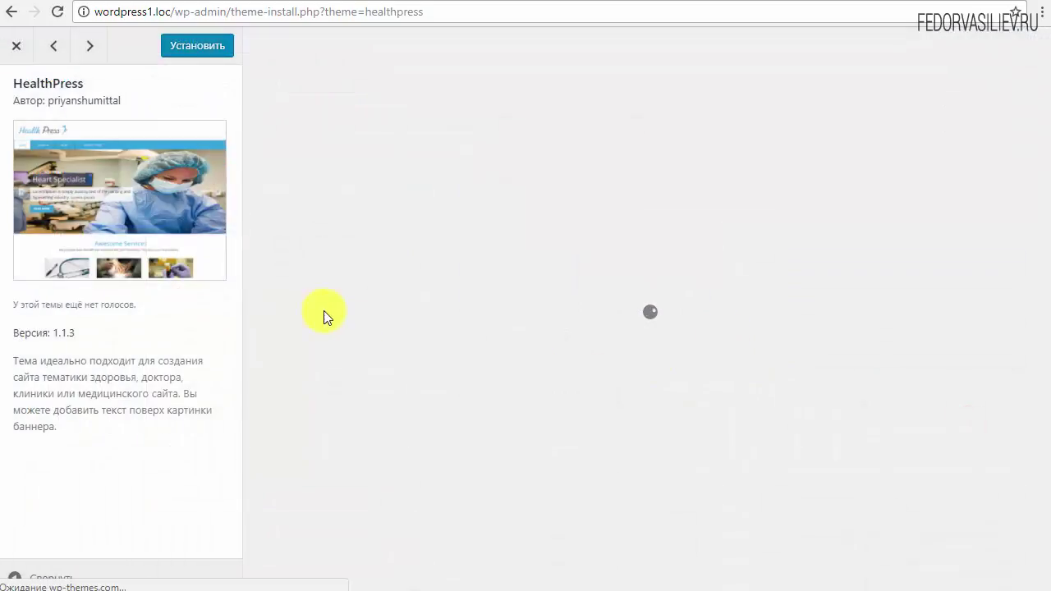
scroll(422, 333, "down", 13)
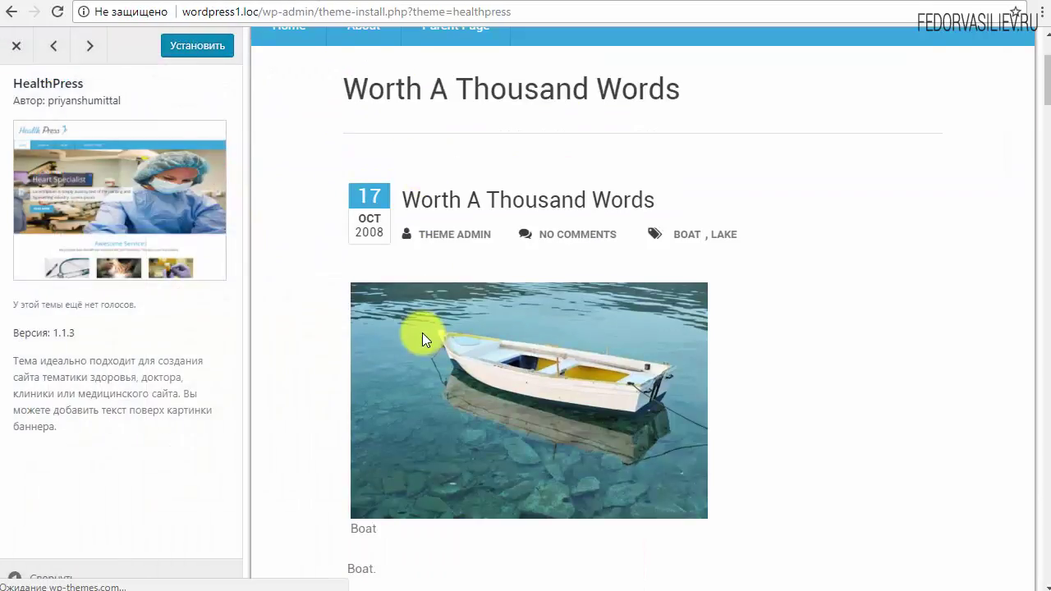
Step: Close the HealthPress preview and scroll through the 200 filtered themes
scroll(411, 370, "up", 15)
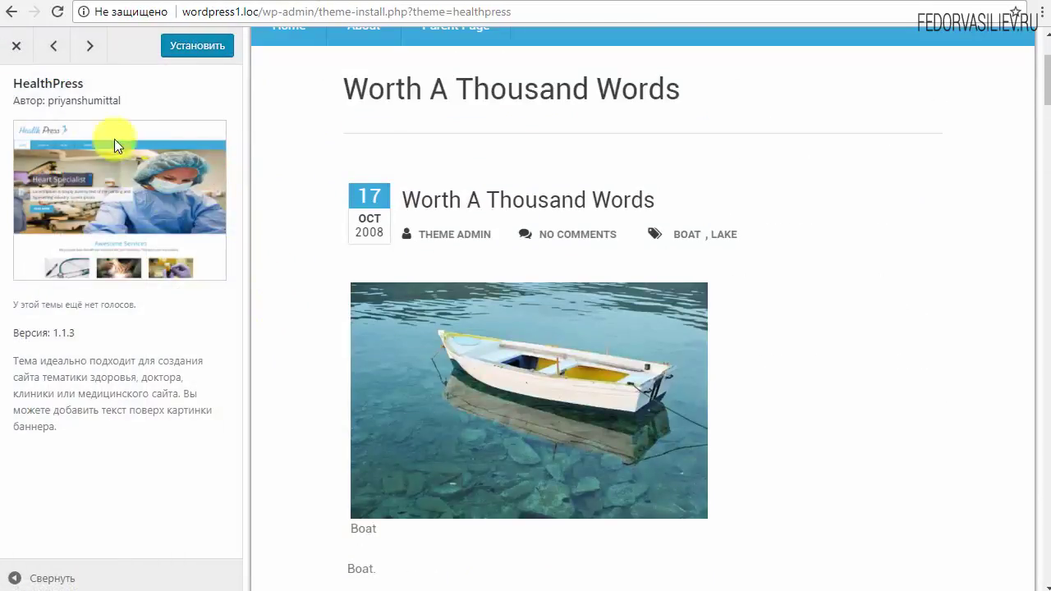
left_click(15, 46)
scroll(493, 394, "down", 3)
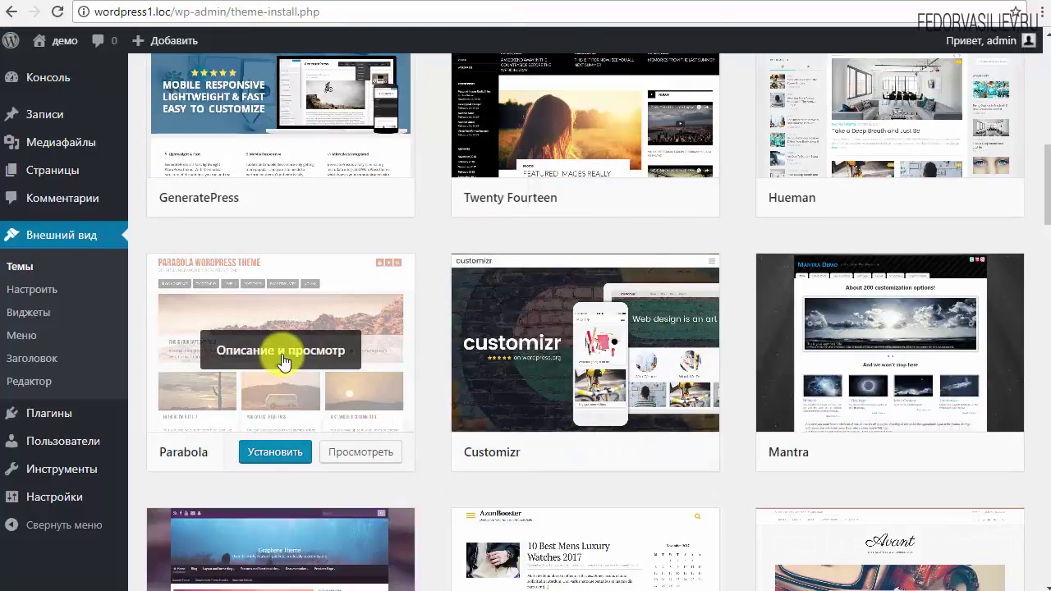
scroll(282, 358, "down", 4)
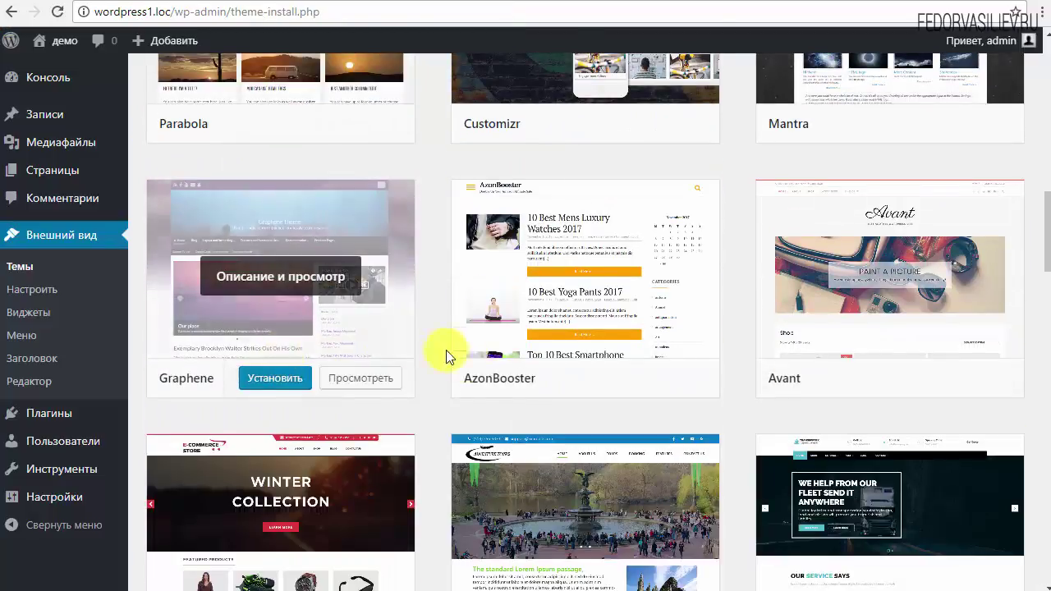
scroll(681, 410, "down", 3)
scroll(902, 376, "down", 6)
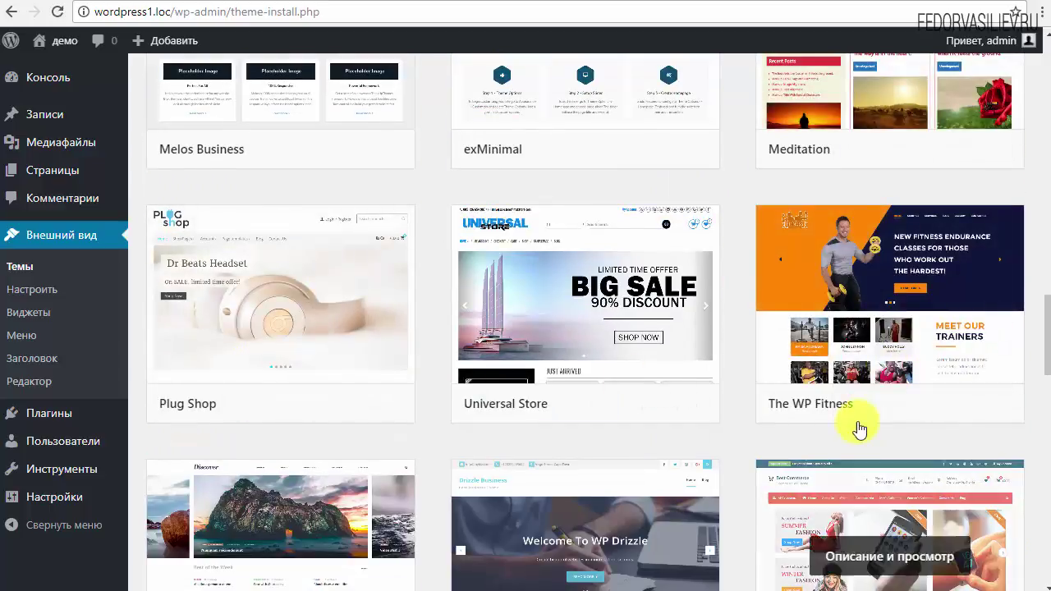
scroll(821, 403, "down", 3)
scroll(558, 388, "up", 15)
scroll(558, 389, "up", 10)
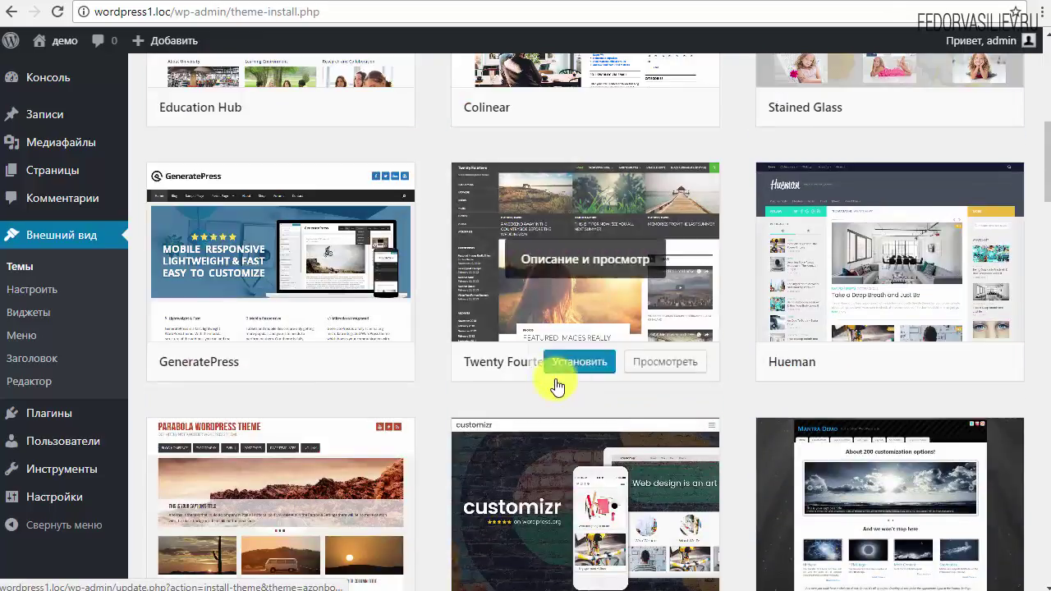
scroll(547, 405, "up", 3)
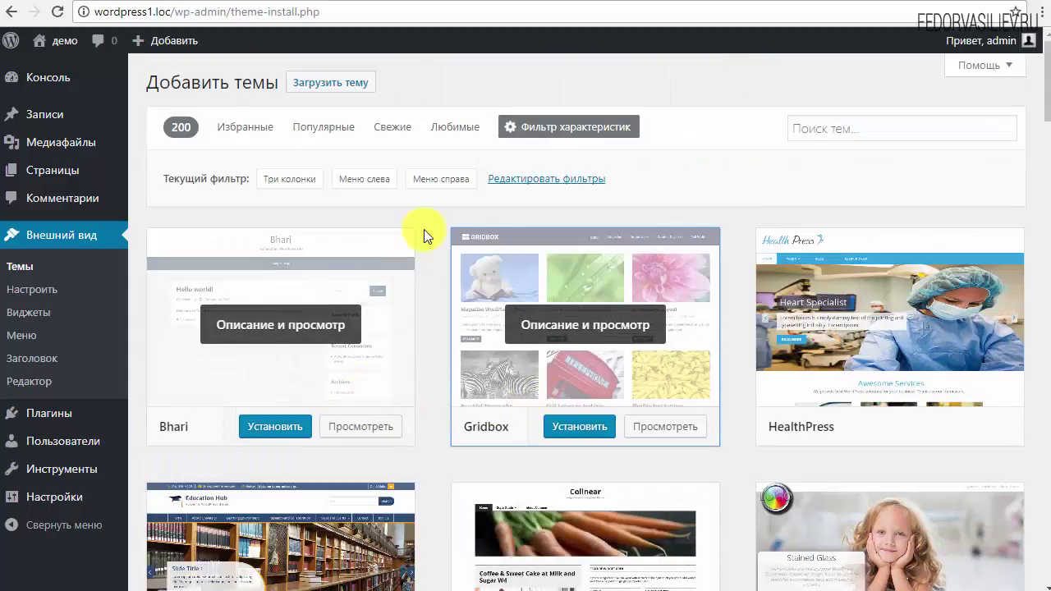
scroll(561, 468, "down", 4)
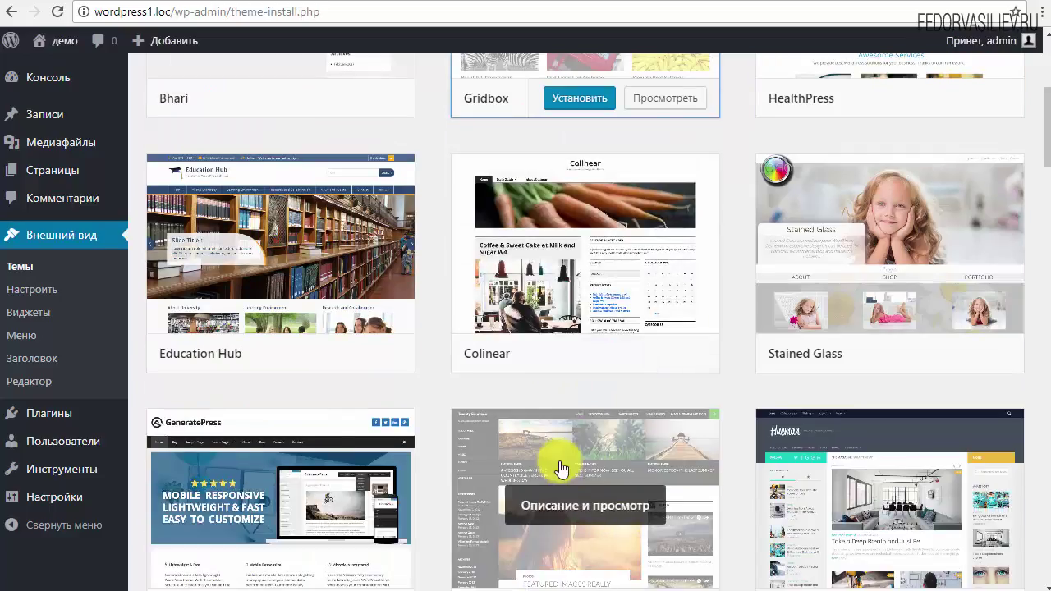
scroll(561, 469, "up", 4)
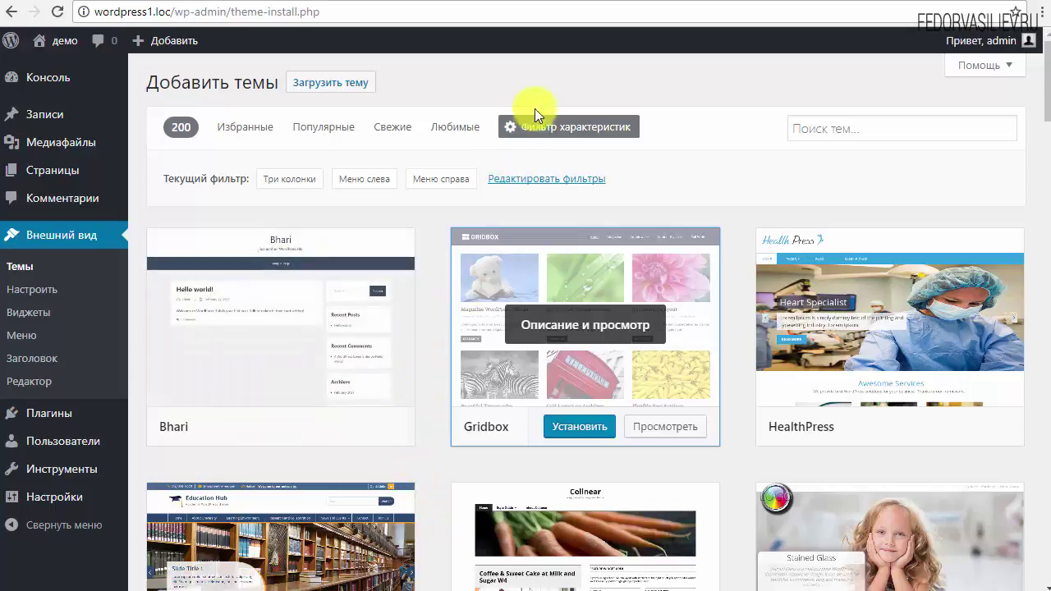
Step: Reset the feature filters and step through the Featured, Popular and Latest tabs
left_click(532, 138)
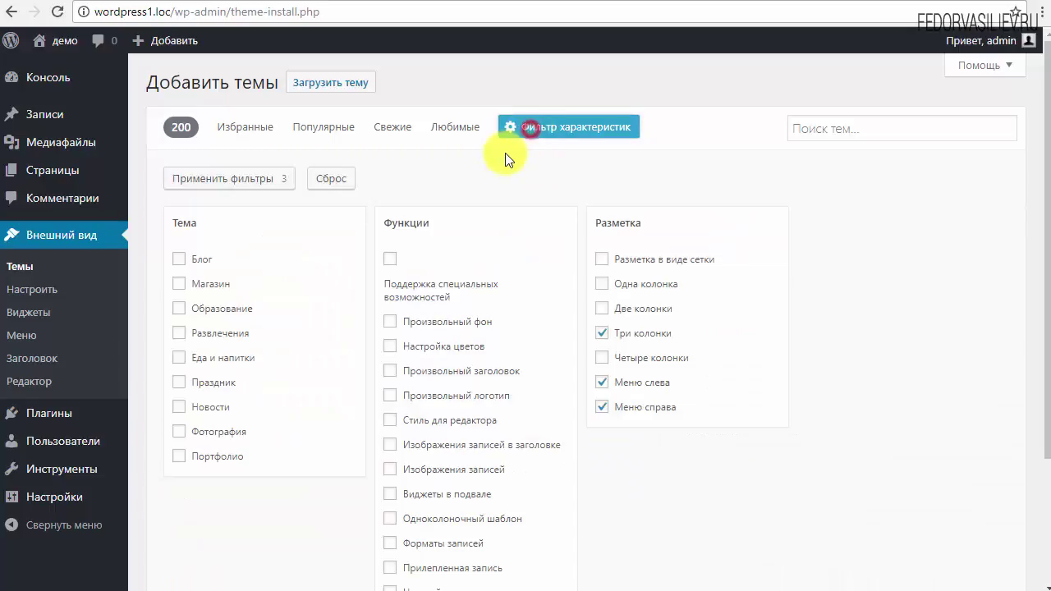
left_click(345, 178)
left_click(258, 138)
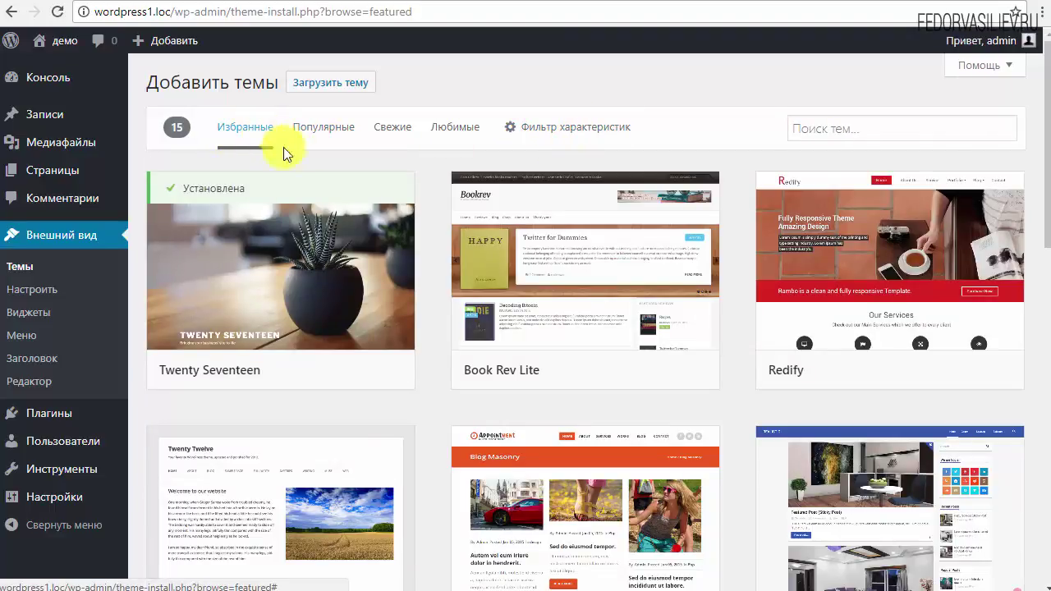
left_click(325, 129)
left_click(393, 132)
Step: Browse the 5208 latest themes, led by Blossom Feminine, Hotel Dream and One Page Power
scroll(574, 329, "down", 5)
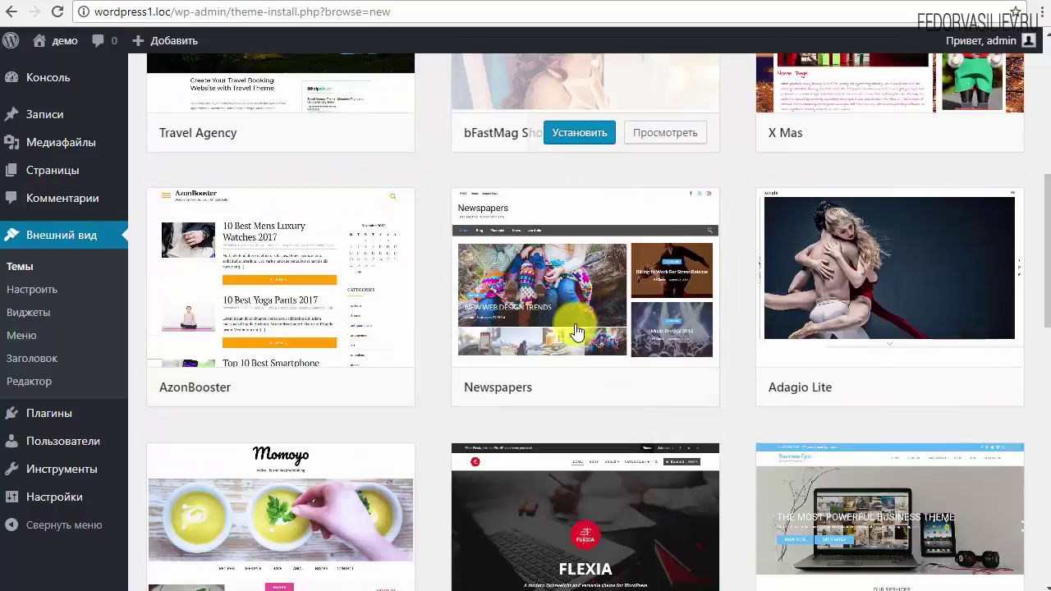
scroll(351, 390, "down", 2)
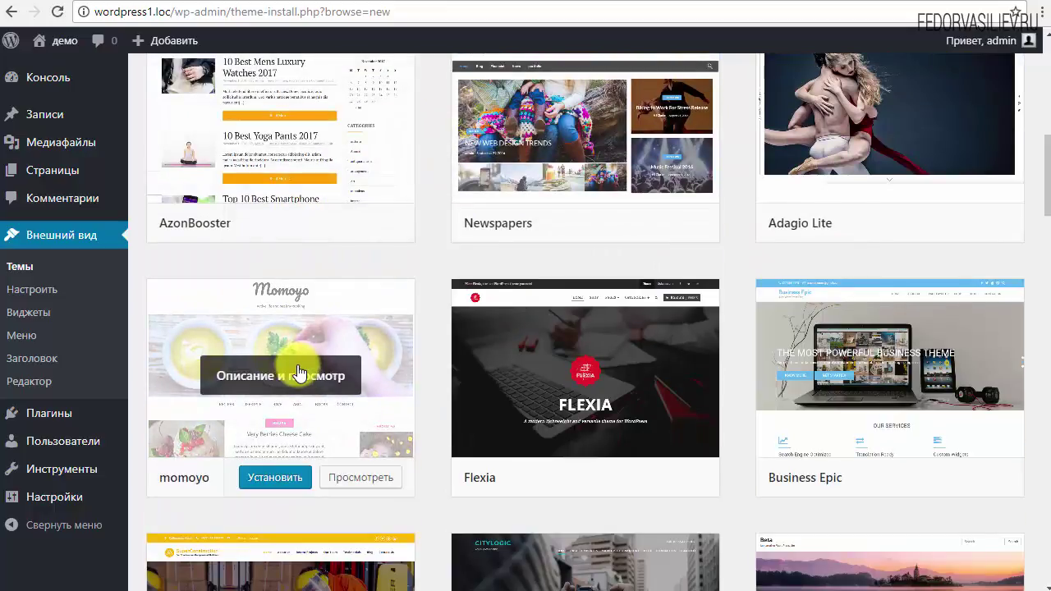
scroll(88, 212, "up", 4)
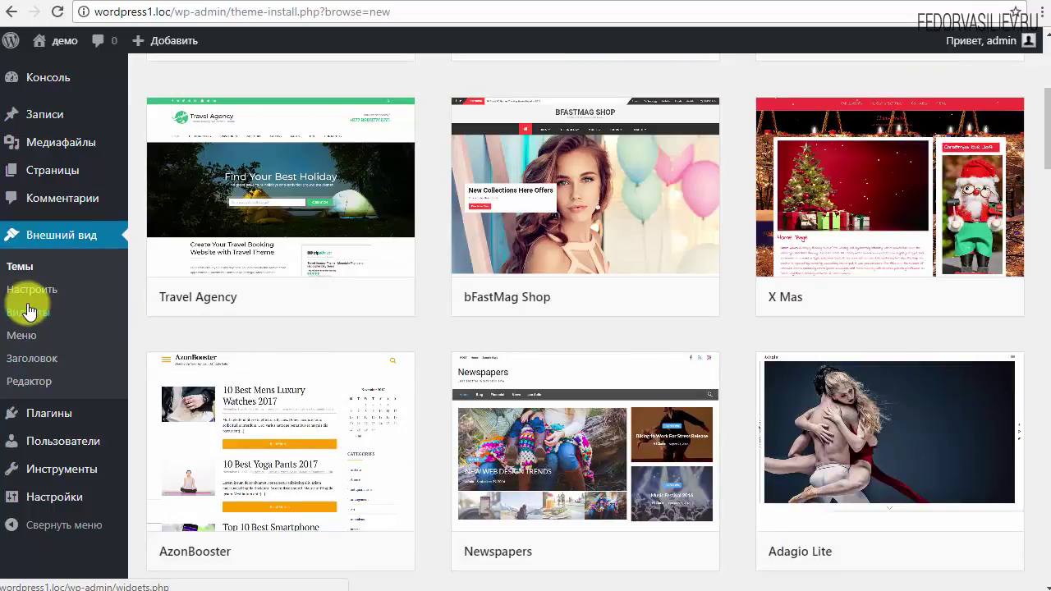
mouse_move(227, 443)
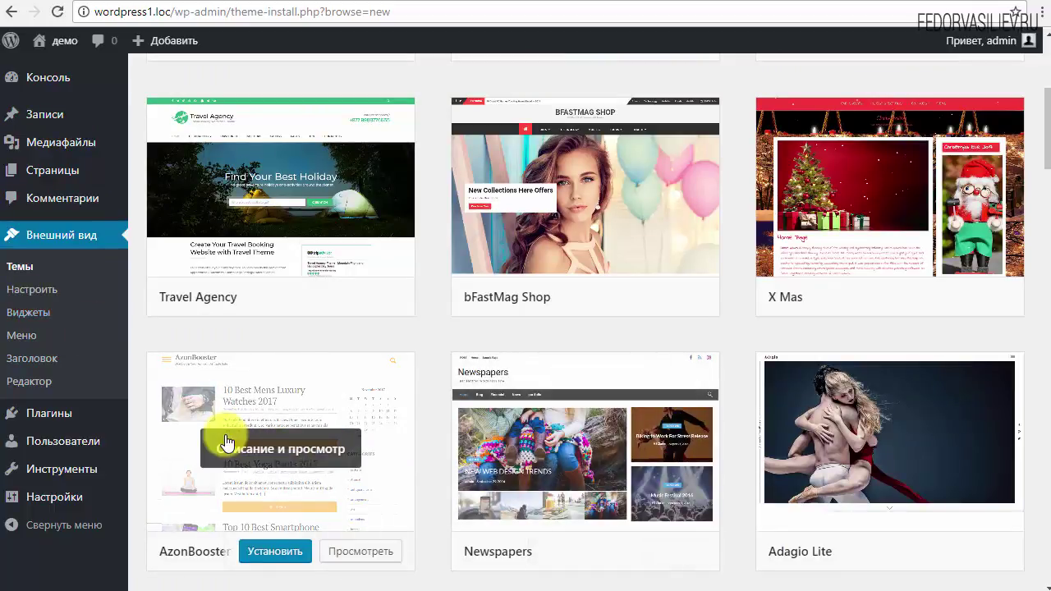
mouse_move(563, 443)
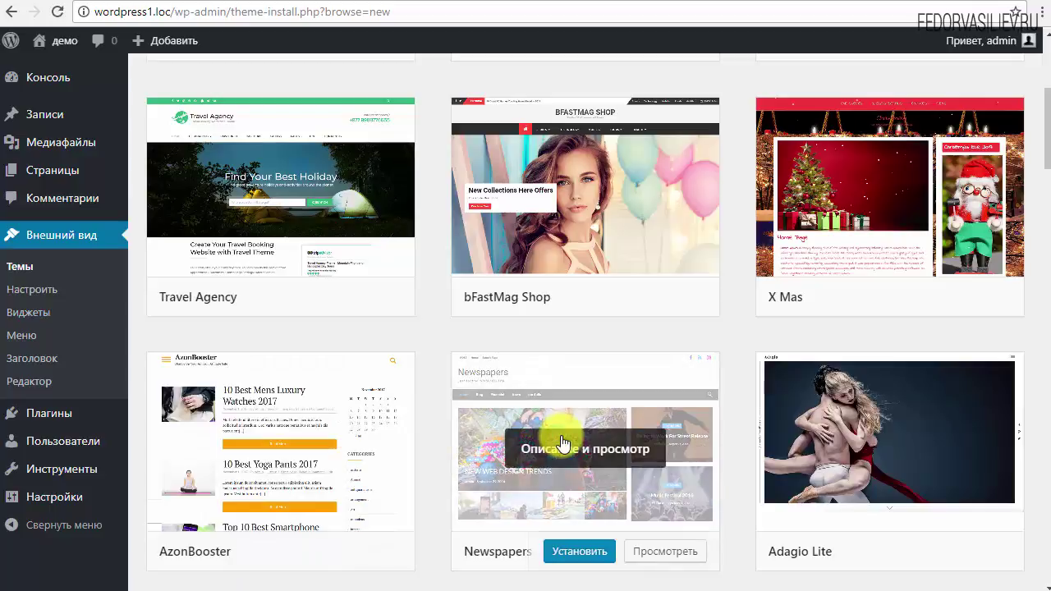
mouse_move(399, 441)
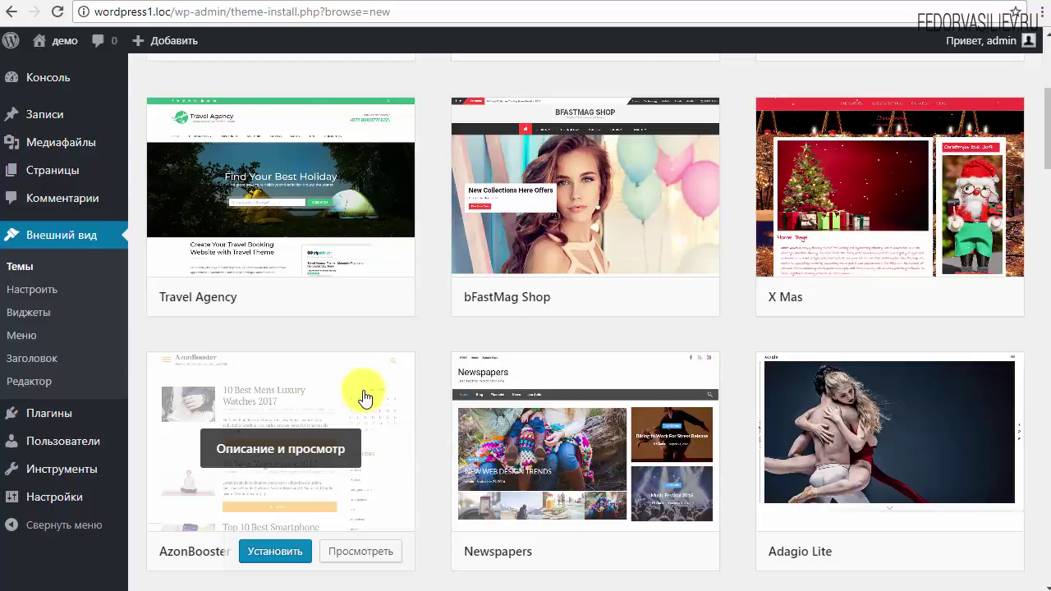
scroll(364, 399, "up", 3)
scroll(240, 317, "up", 1)
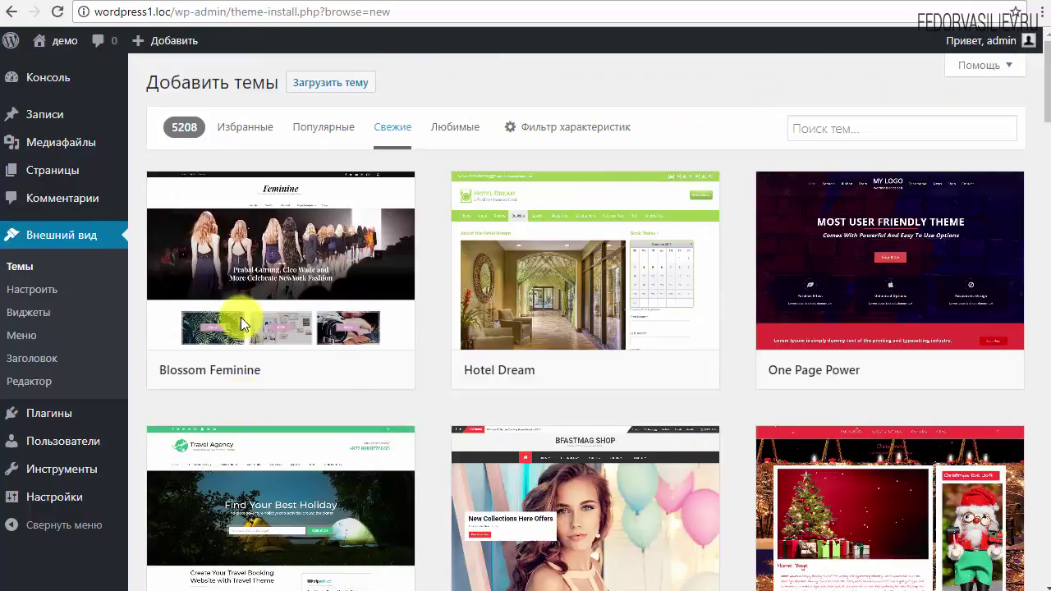
scroll(824, 399, "down", 3)
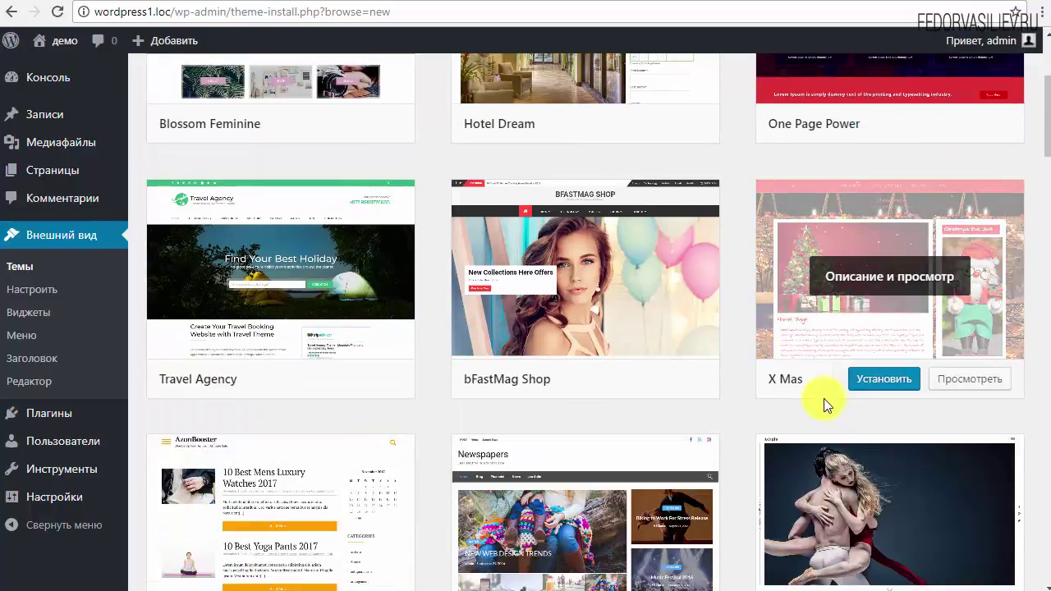
scroll(574, 355, "down", 2)
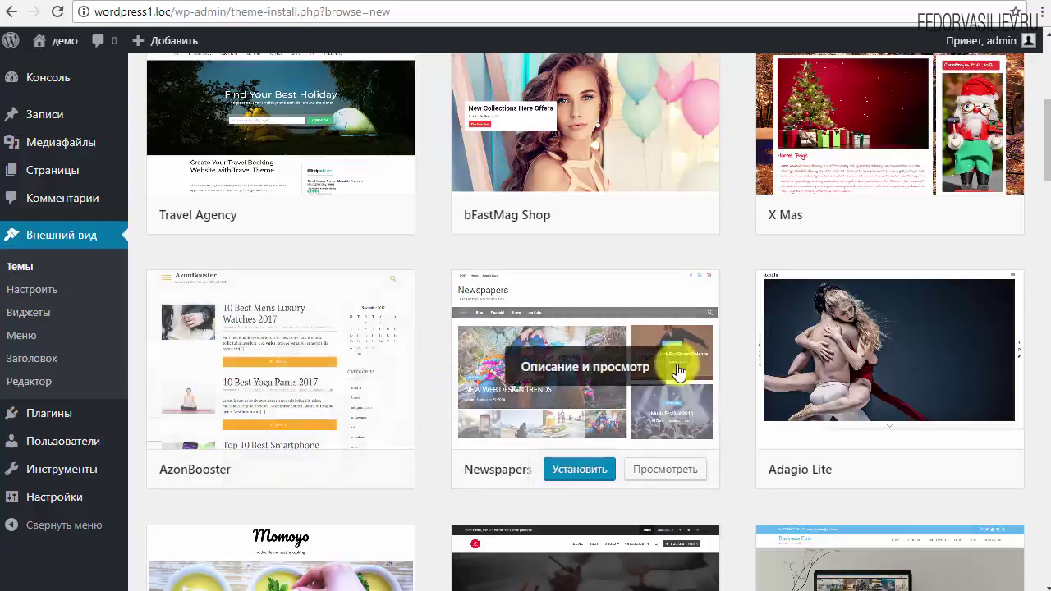
scroll(671, 372, "up", 2)
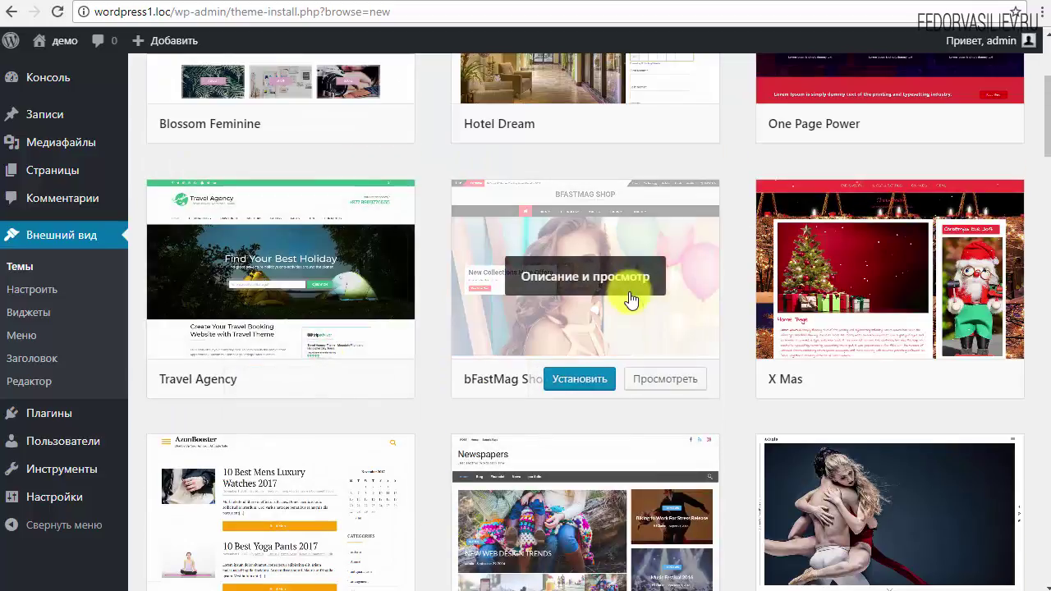
scroll(628, 304, "up", 3)
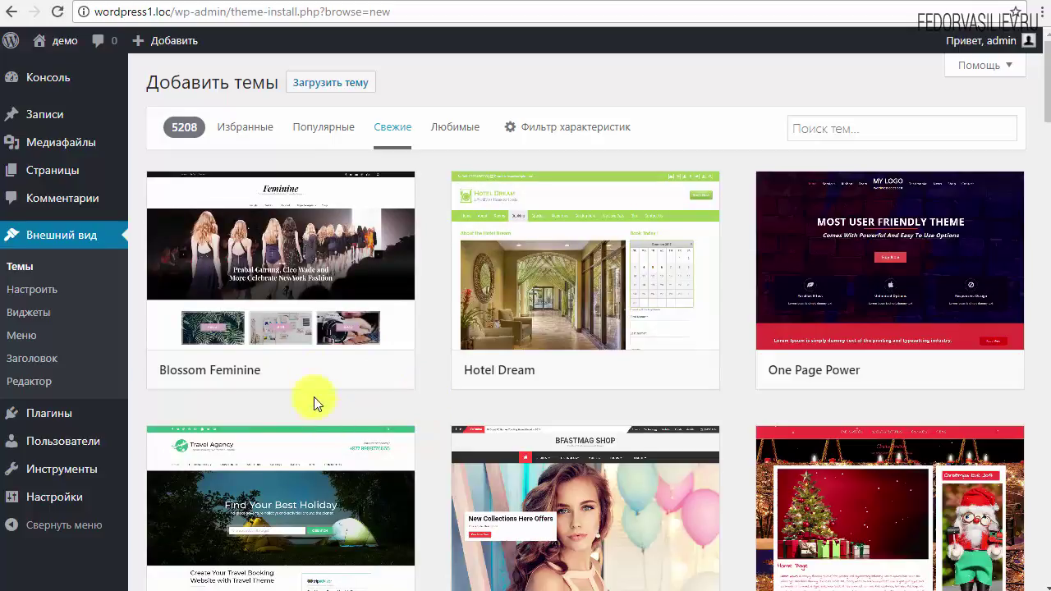
Step: Look over the Latest free themes, then switch to the TemplateMonster best-sellers tab
mouse_move(561, 389)
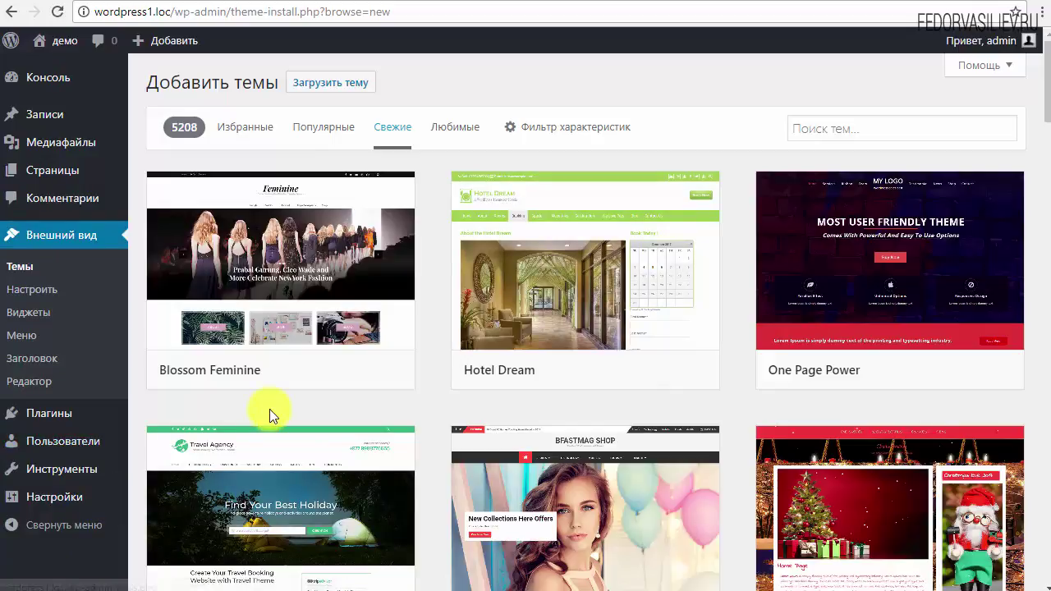
mouse_move(298, 425)
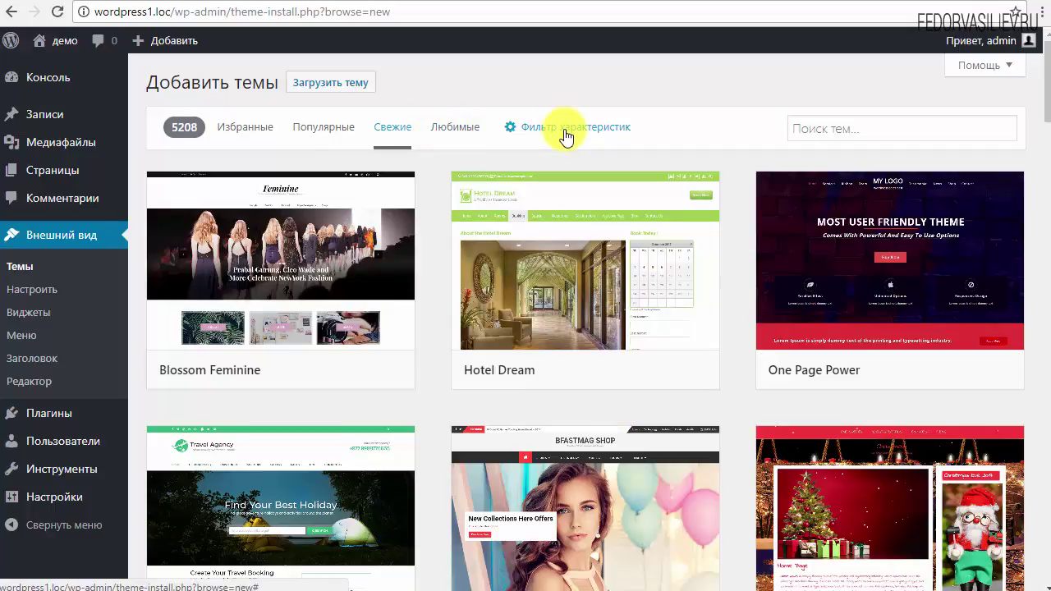
mouse_move(486, 250)
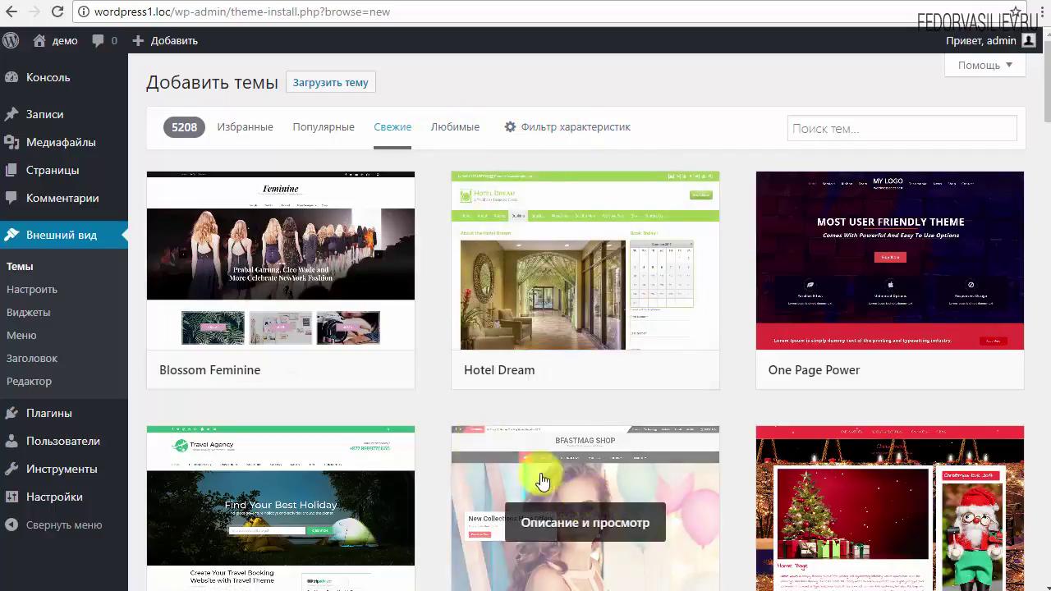
mouse_move(715, 481)
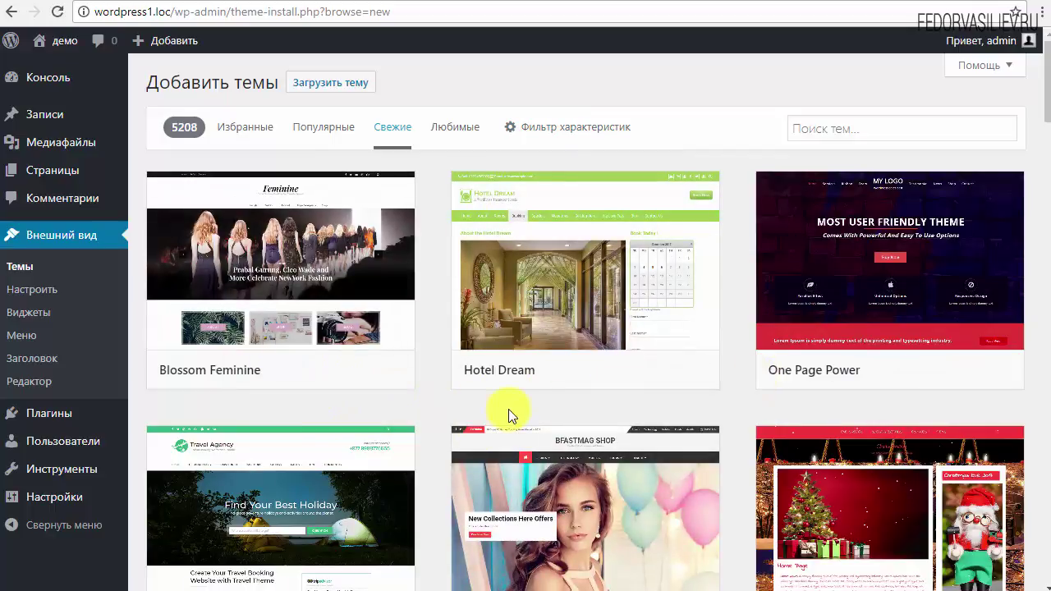
mouse_move(620, 382)
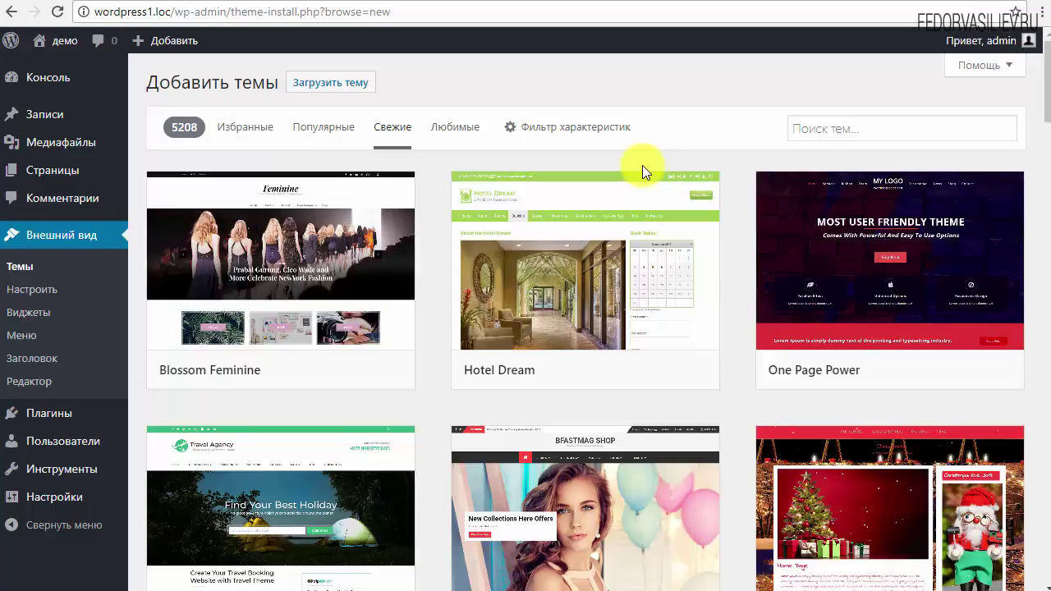
mouse_move(598, 207)
scroll(423, 408, "down", 2)
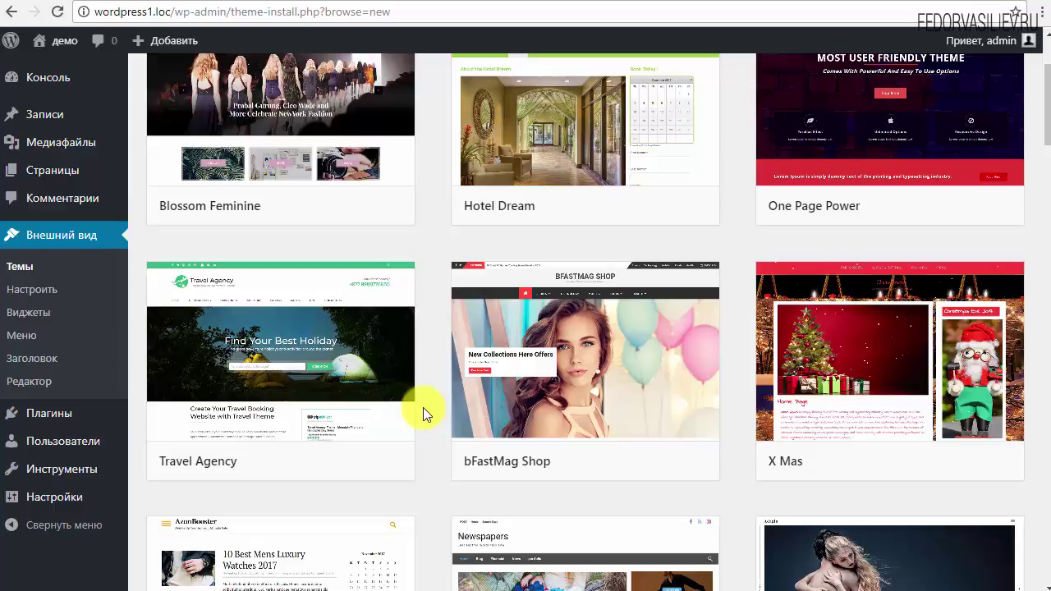
scroll(423, 407, "down", 2)
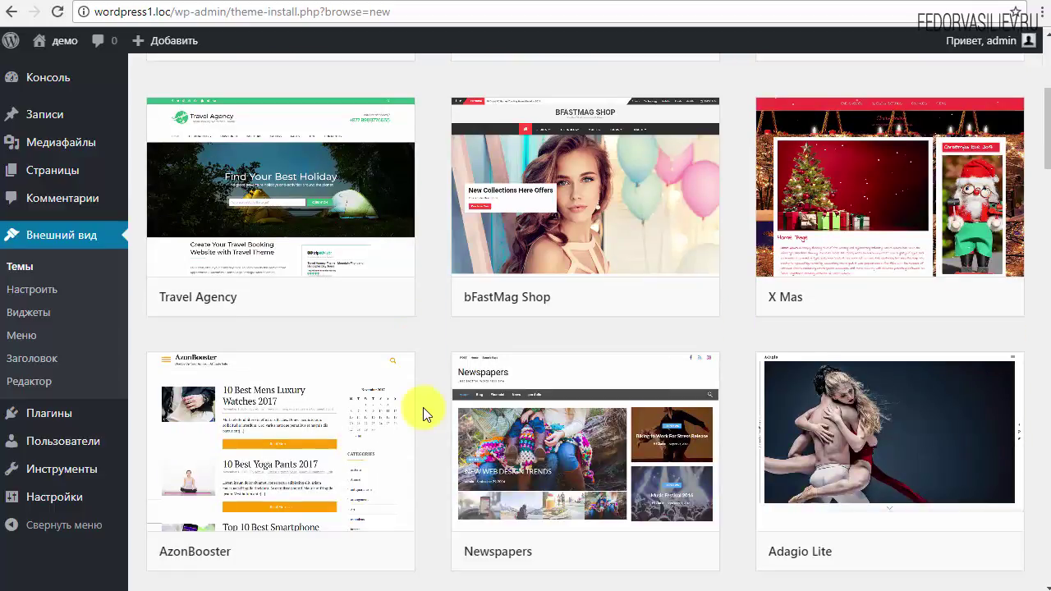
scroll(423, 407, "up", 4)
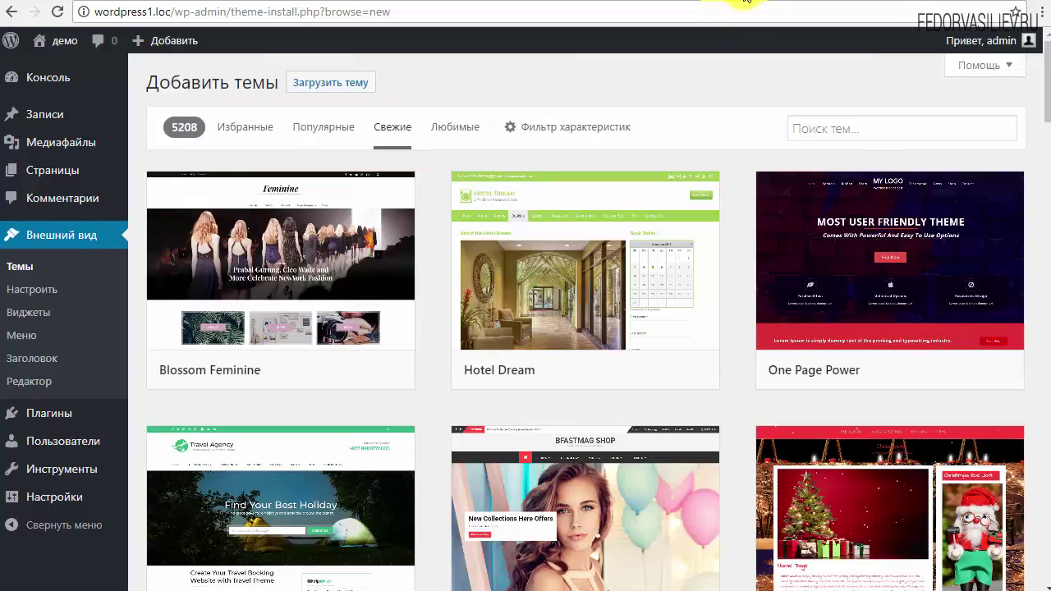
left_click(746, 1)
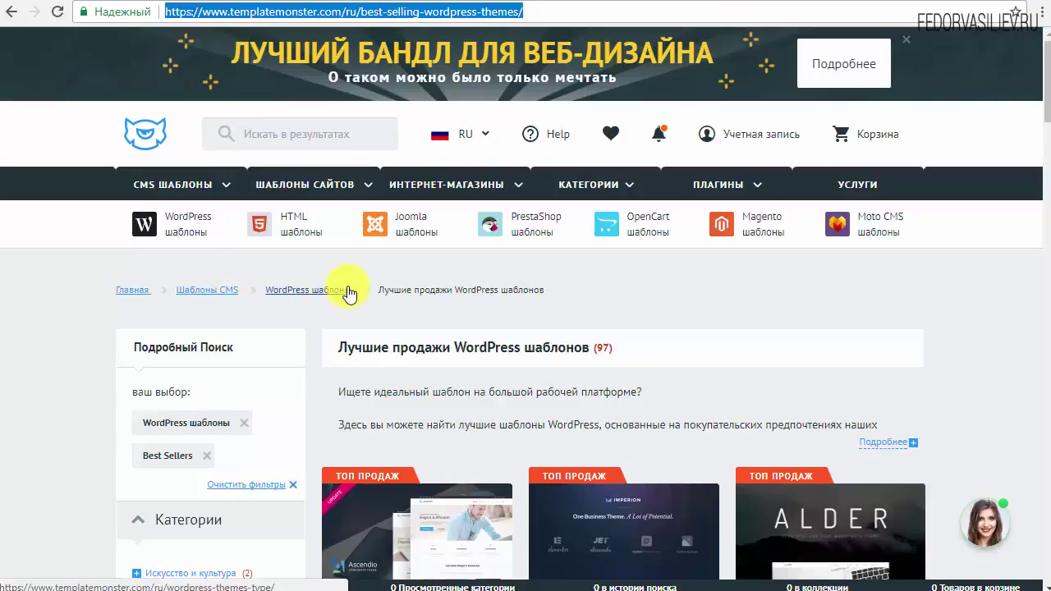
Step: Open the Ascendio business template's product page from the TemplateMonster listing
left_click(644, 289)
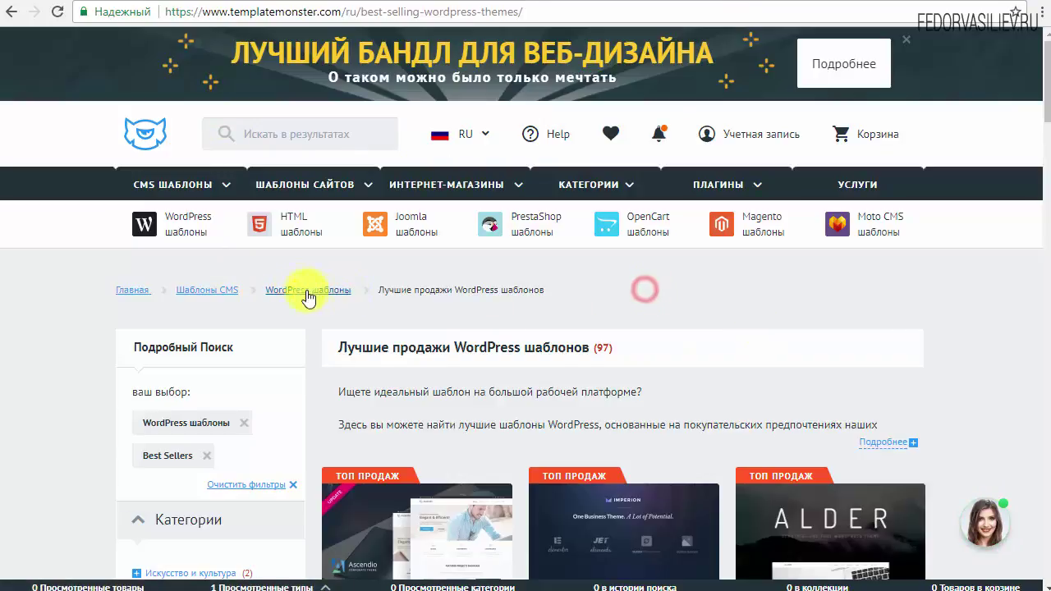
mouse_move(200, 224)
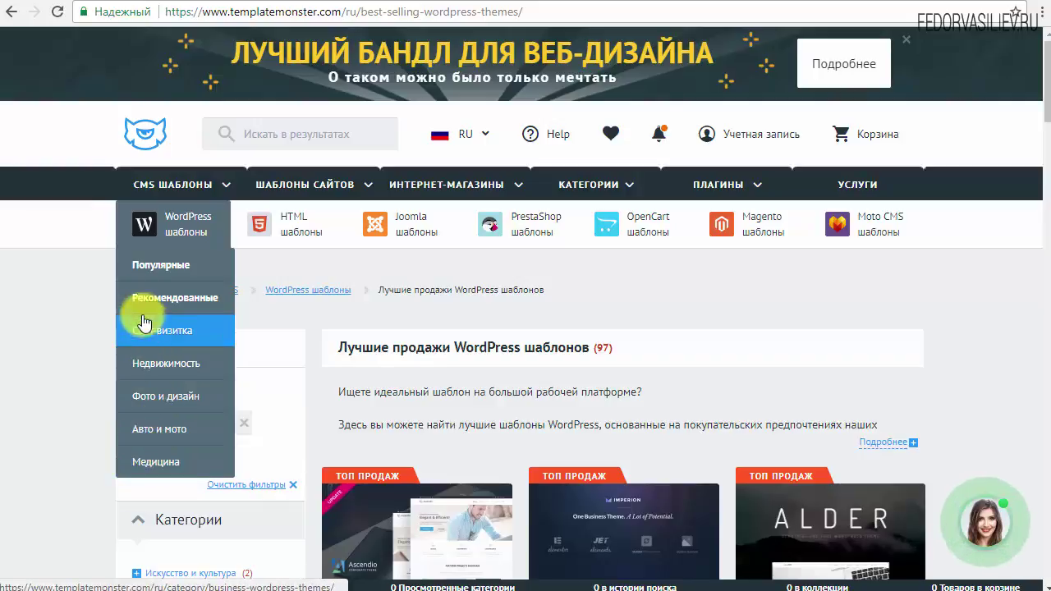
scroll(164, 426, "down", 3)
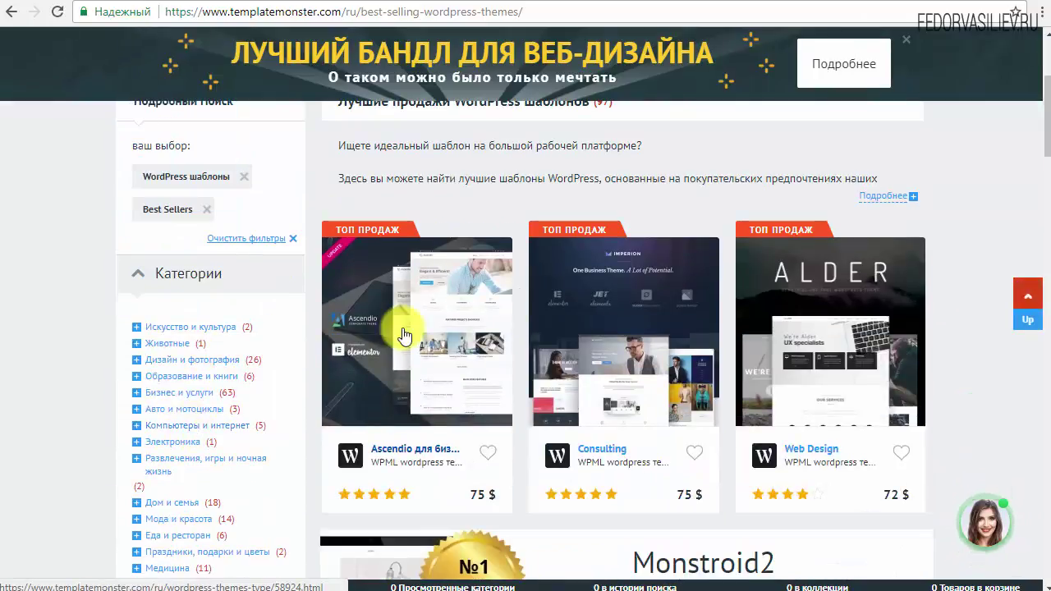
mouse_move(402, 387)
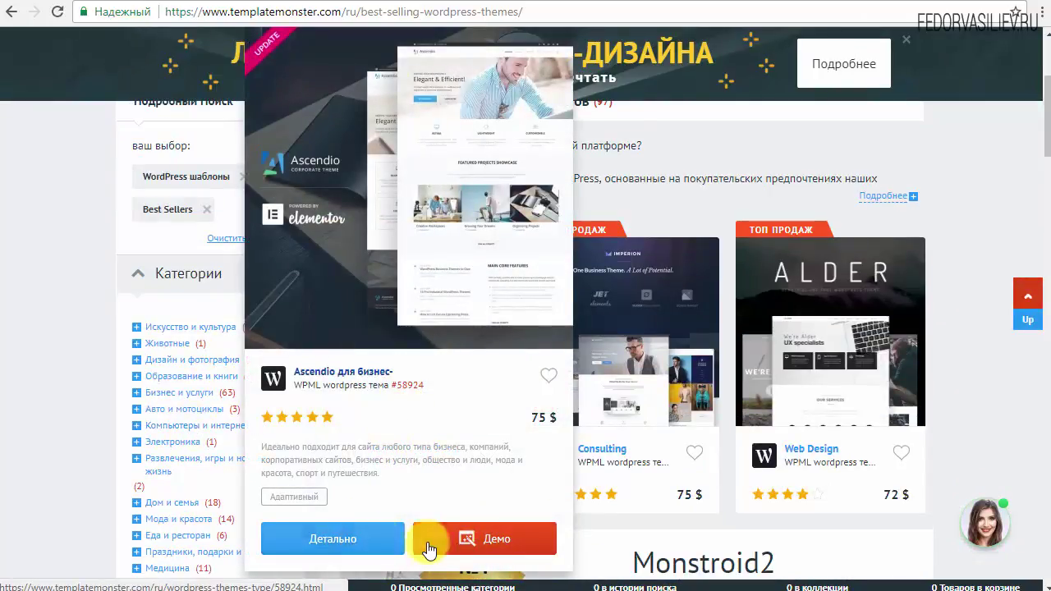
left_click(374, 543)
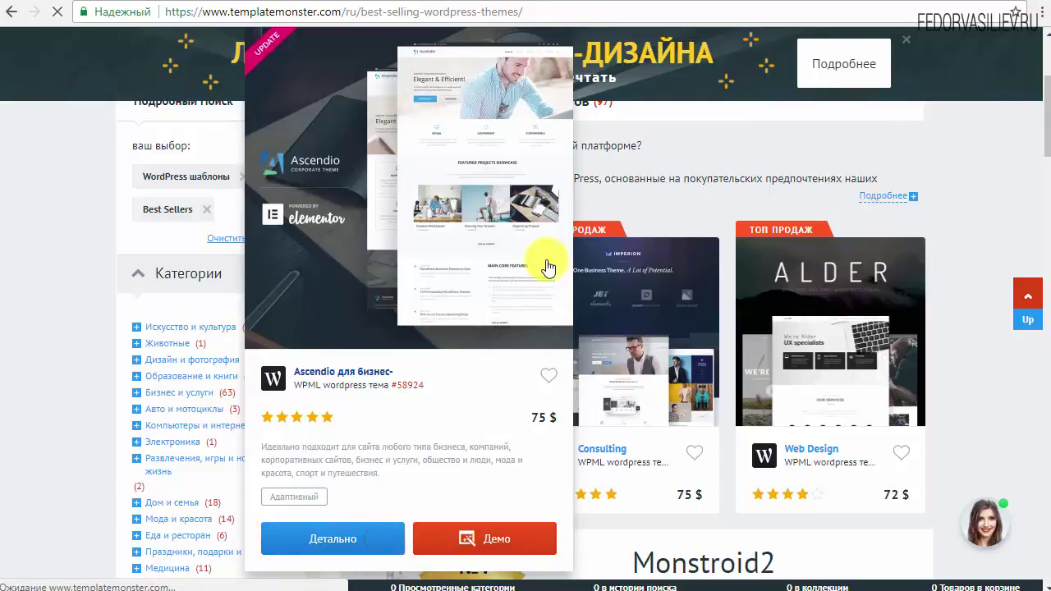
Step: Review Ascendio's 75 $ price, toggling the Recommended Plugins add-on on and off
scroll(335, 313, "down", 1)
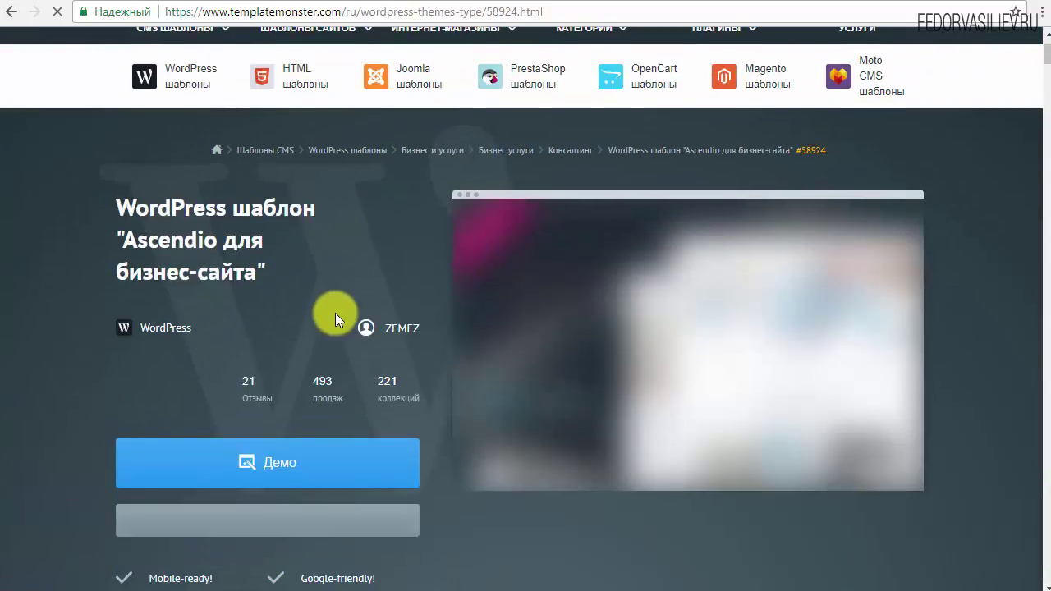
scroll(335, 313, "down", 6)
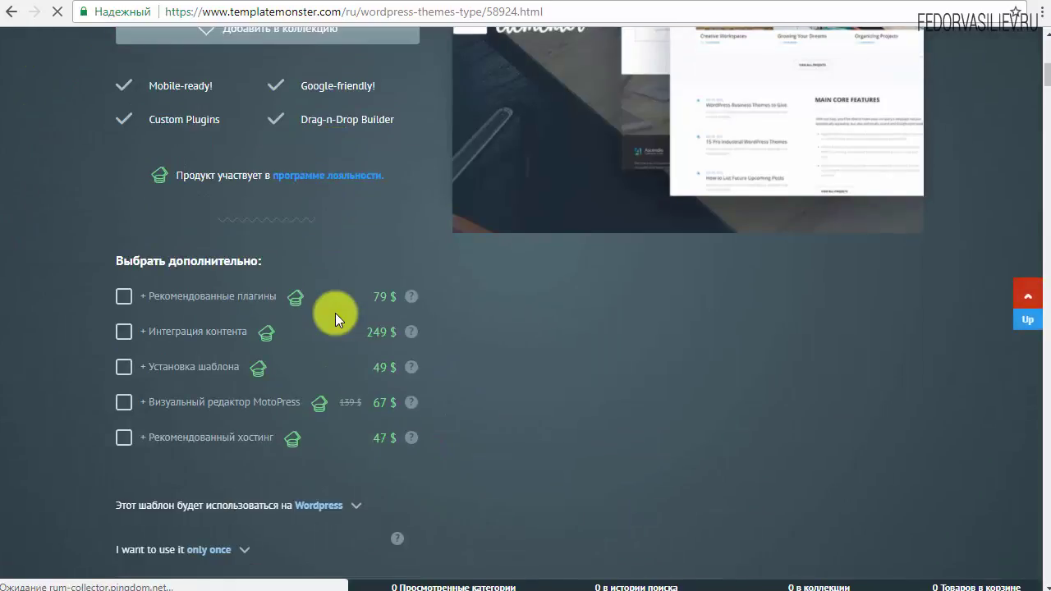
scroll(485, 345, "down", 2)
scroll(483, 343, "up", 3)
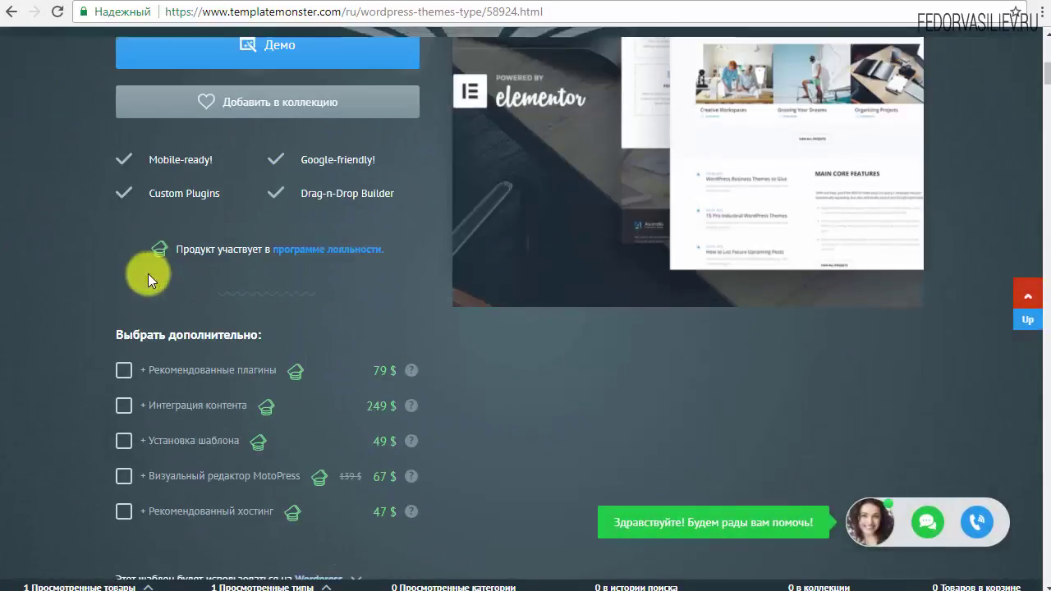
left_click(127, 376)
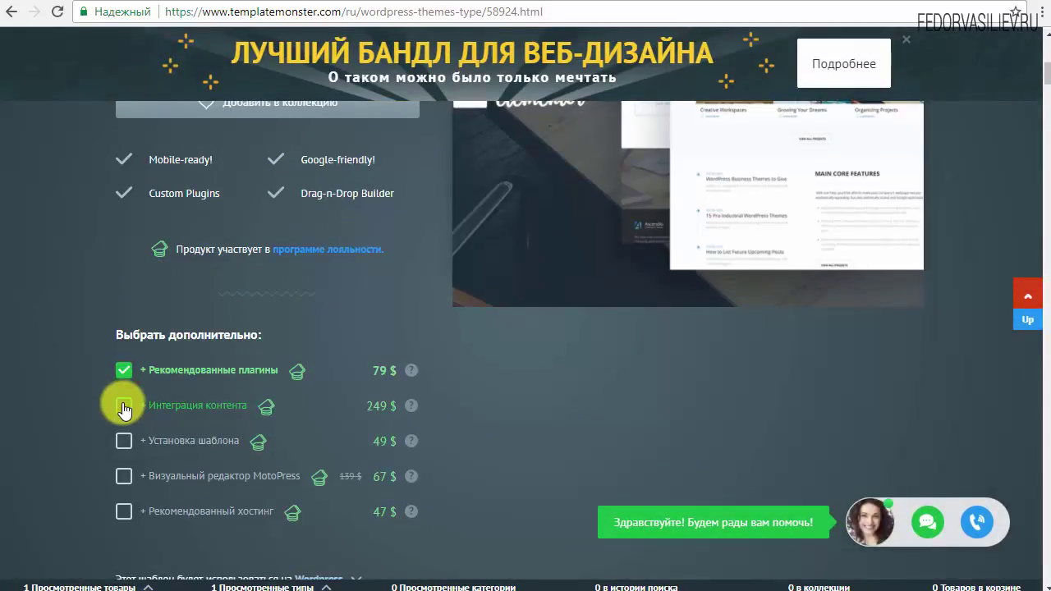
left_click(124, 370)
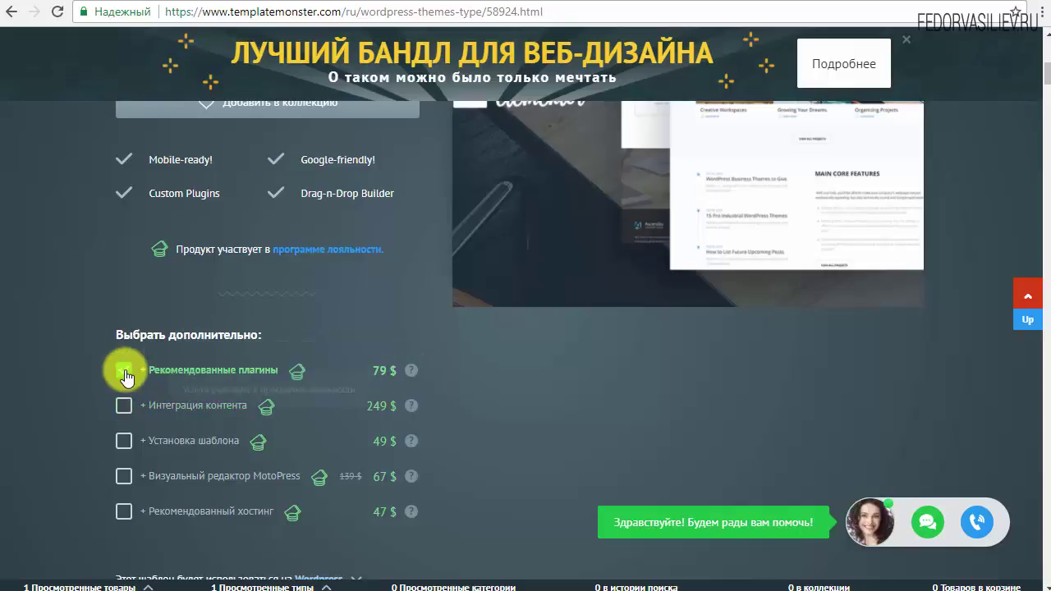
scroll(492, 402, "down", 5)
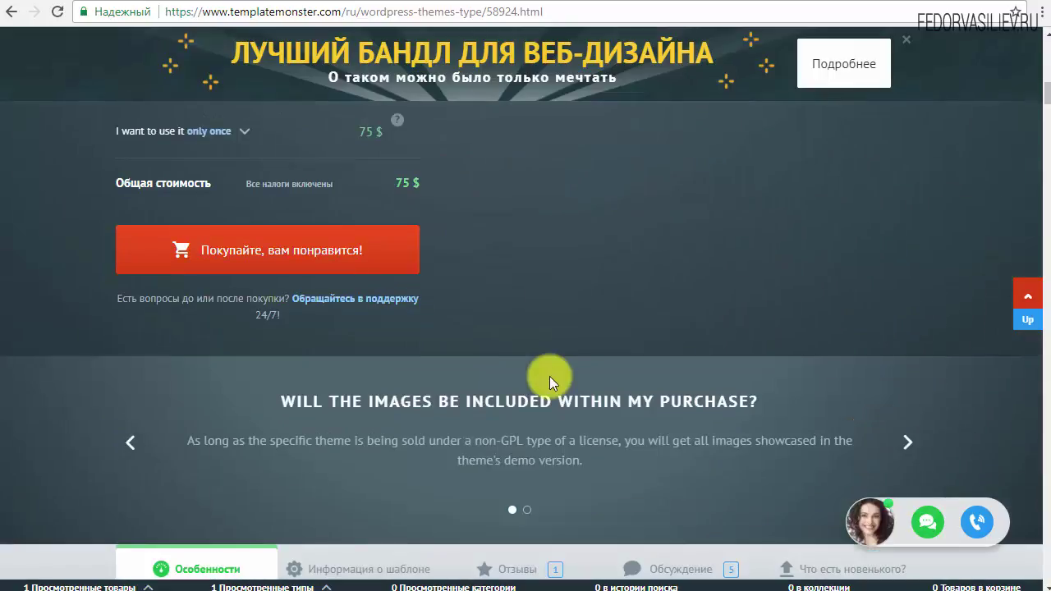
scroll(549, 376, "up", 12)
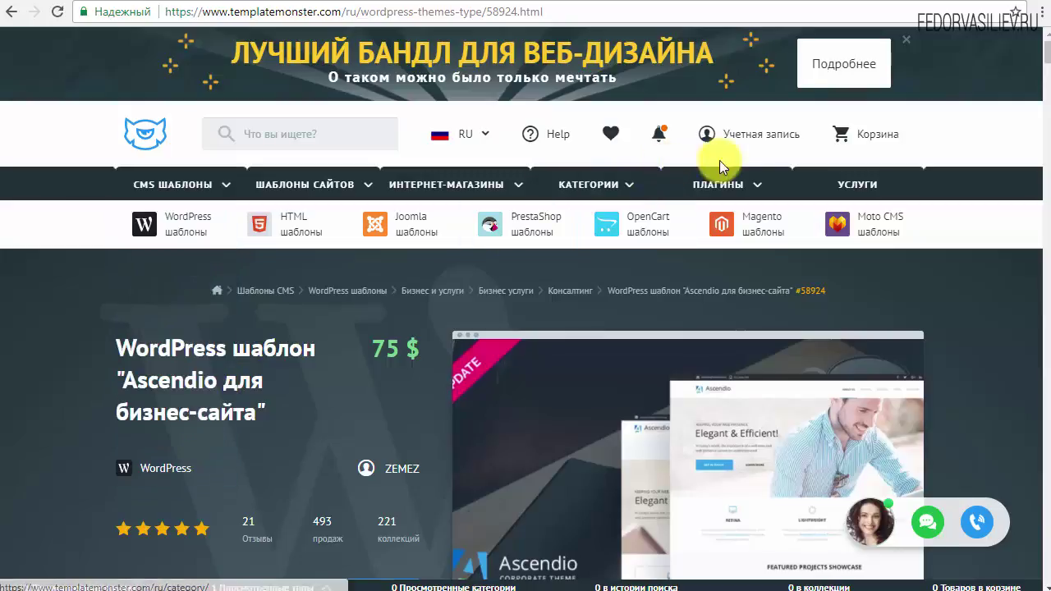
left_click(833, 3)
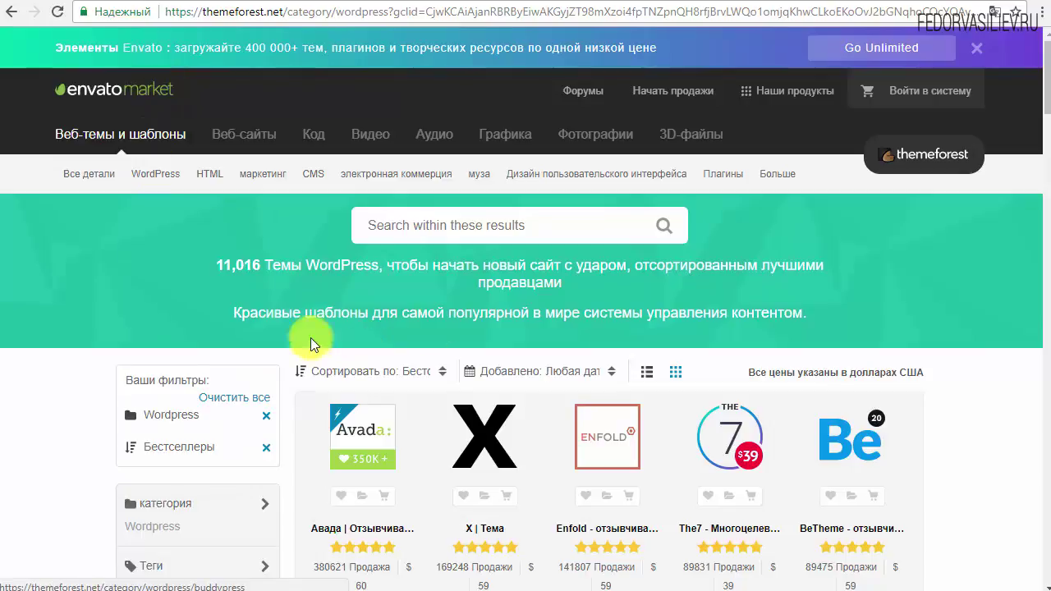
Step: Close the Envato banner and filter ThemeForest themes to the Blog/magazine category
left_click(975, 53)
scroll(858, 197, "down", 2)
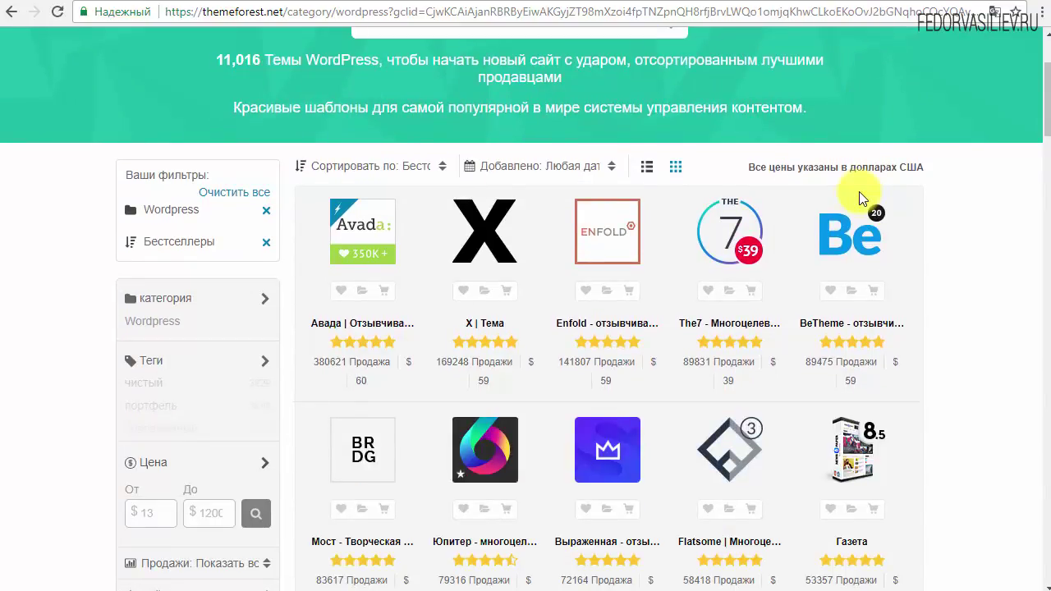
scroll(422, 317, "down", 1)
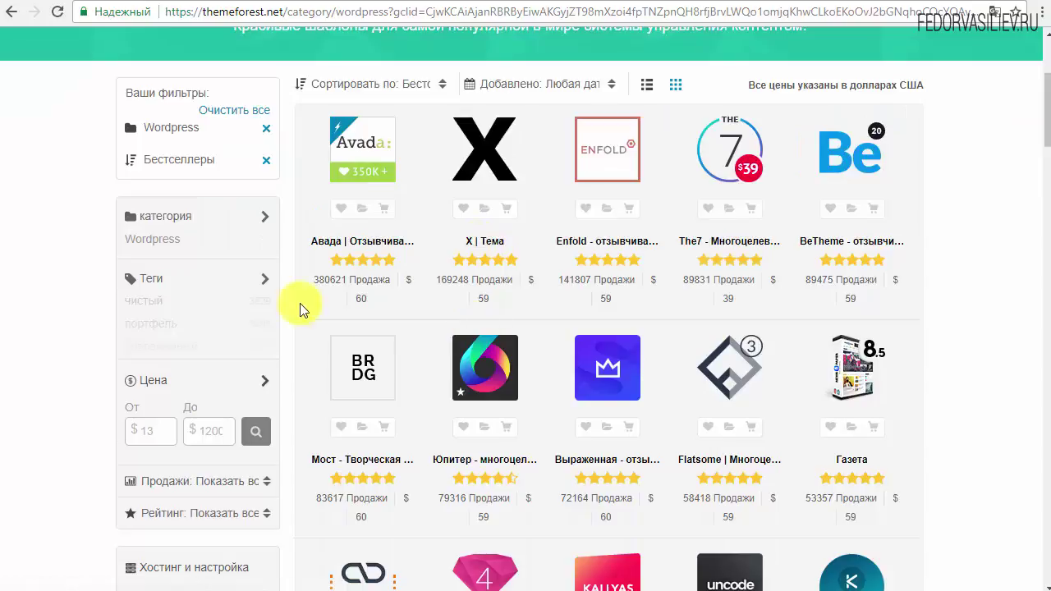
left_click(157, 243)
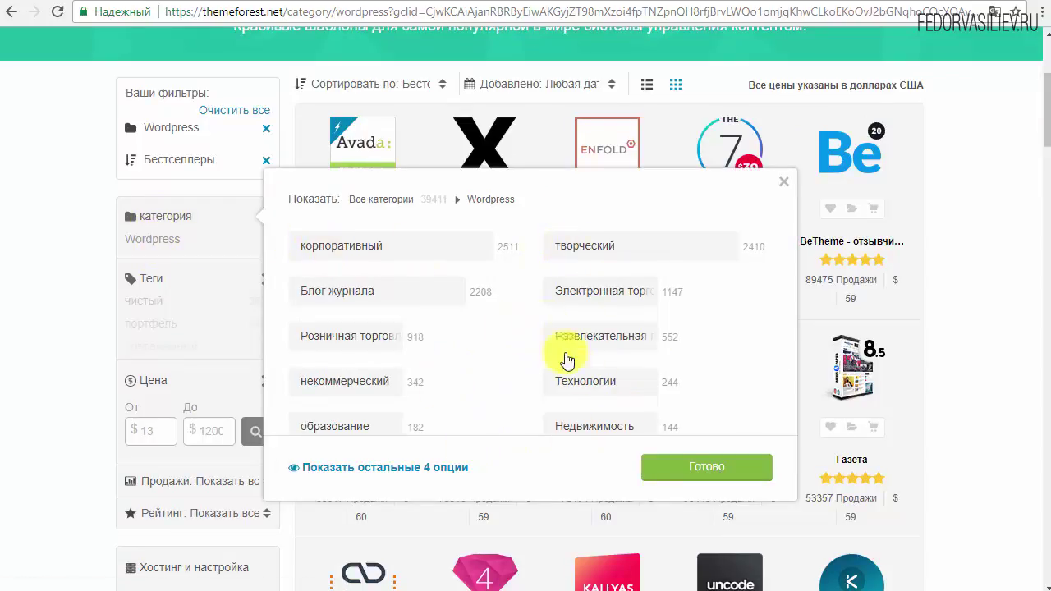
left_click(327, 291)
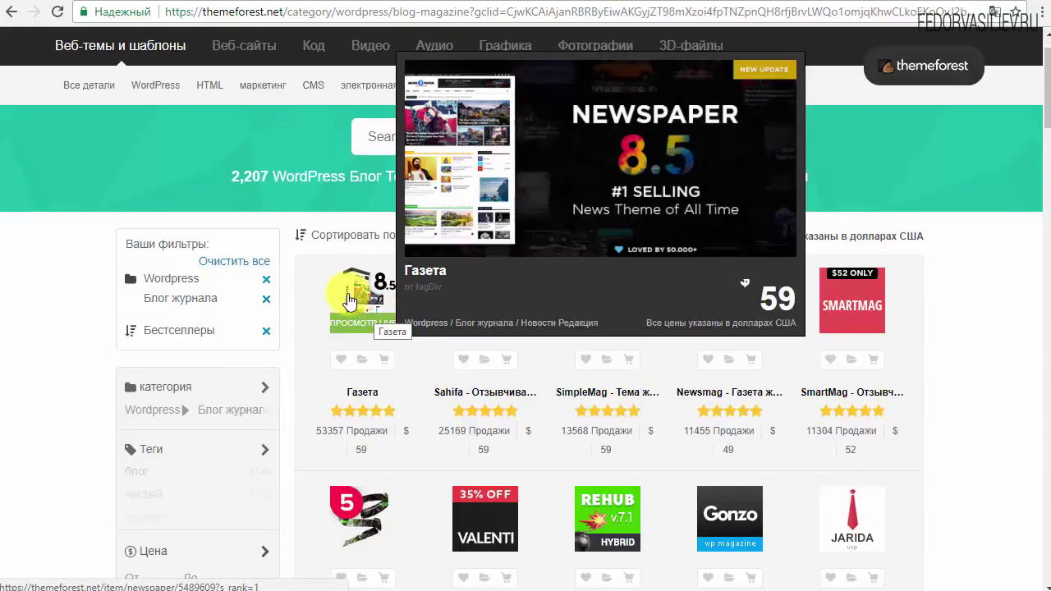
Step: Open the Newspaper theme page, check its $59 regular licence, and start the live preview
left_click(348, 299)
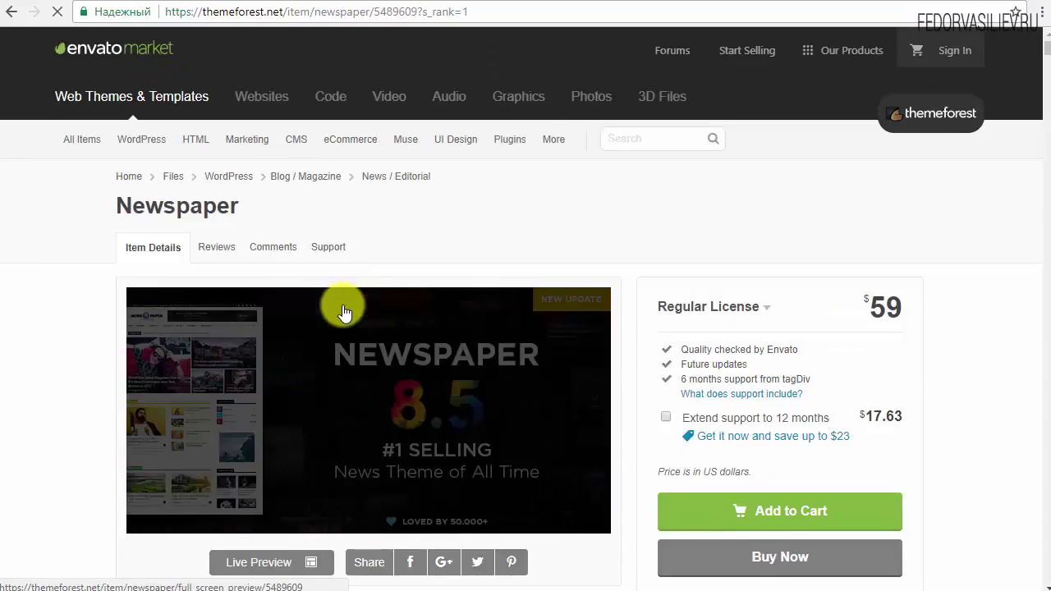
scroll(343, 310, "down", 1)
double_click(883, 227)
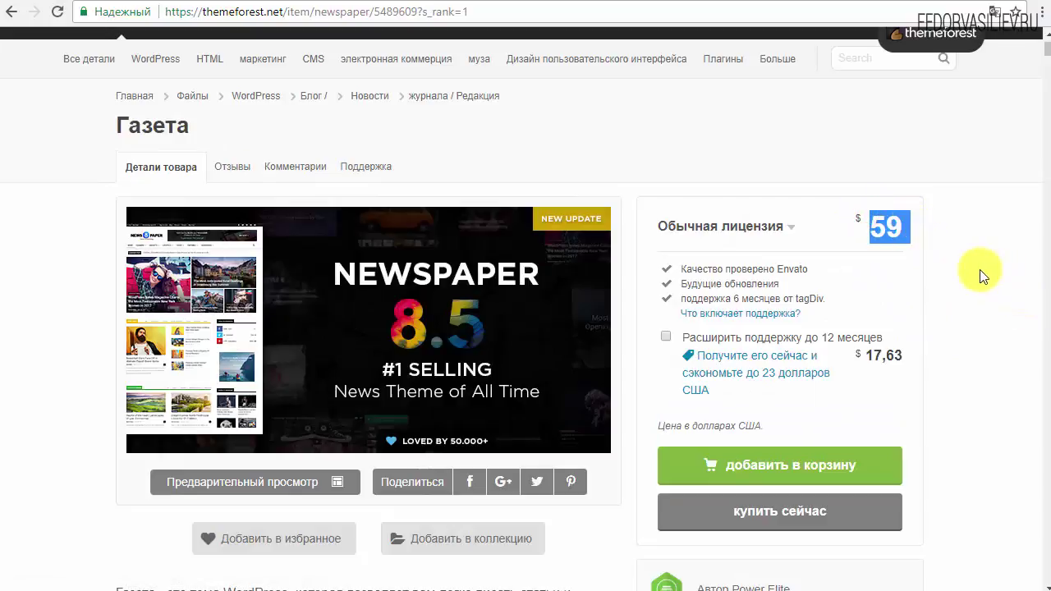
left_click(982, 276)
scroll(982, 276, "down", 5)
scroll(460, 293, "down", 15)
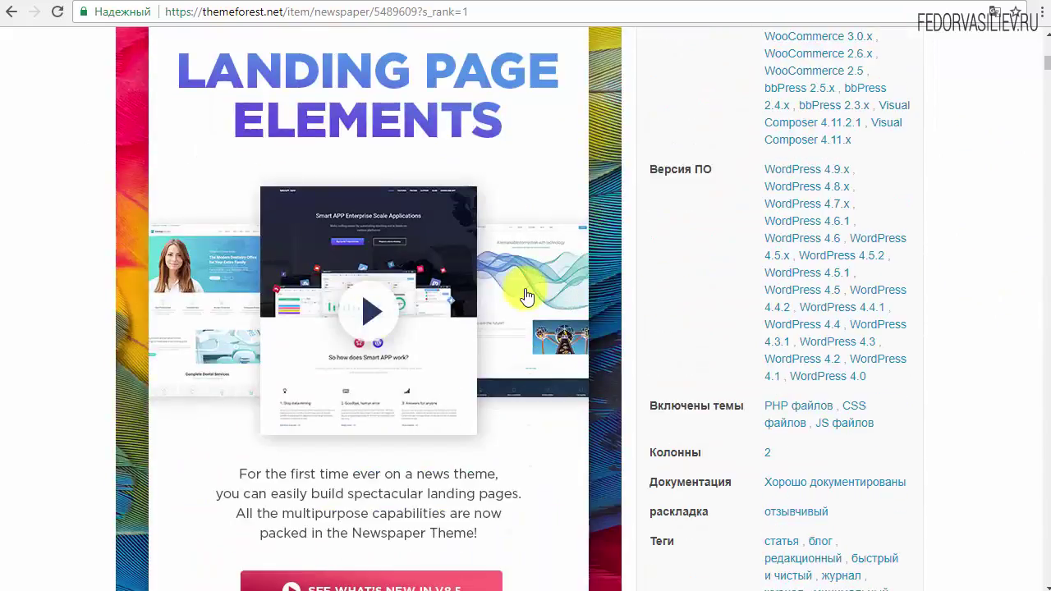
scroll(516, 293, "up", 8)
scroll(385, 244, "up", 2)
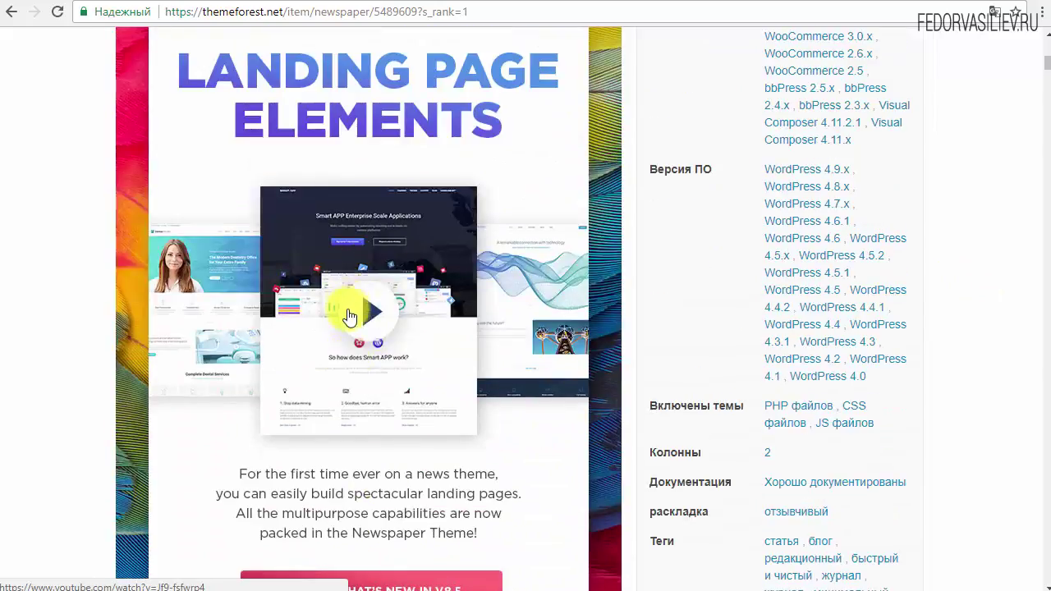
scroll(405, 307, "down", 12)
scroll(344, 261, "down", 20)
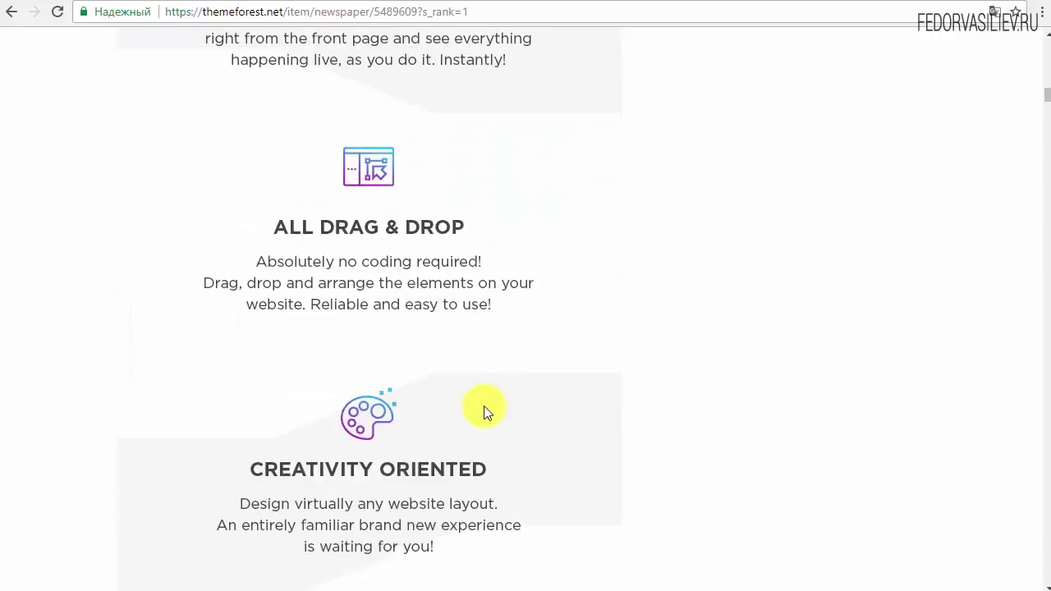
scroll(484, 411, "up", 20)
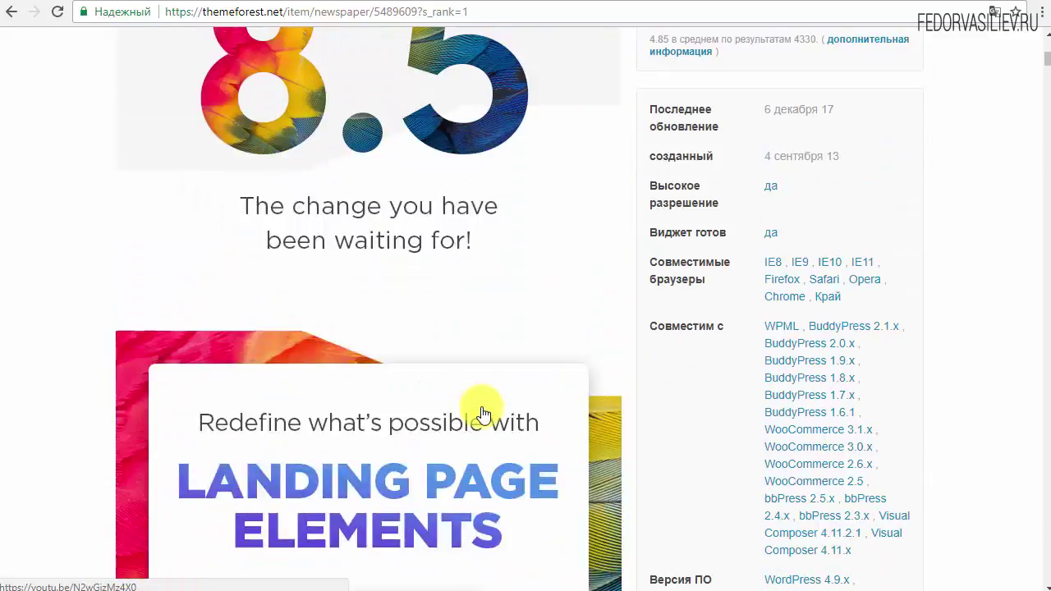
scroll(482, 413, "up", 15)
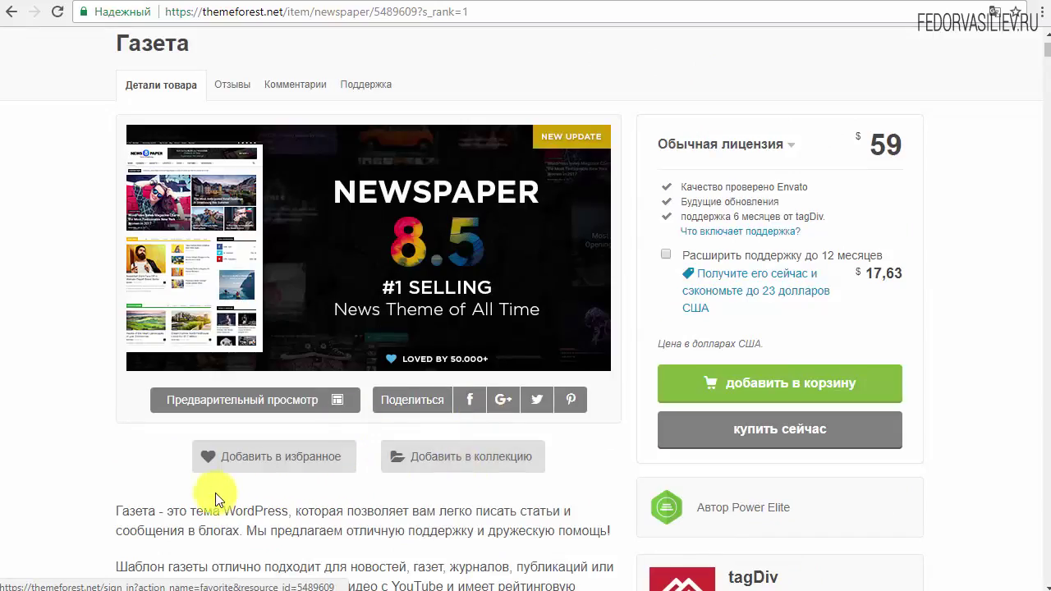
left_click(275, 408)
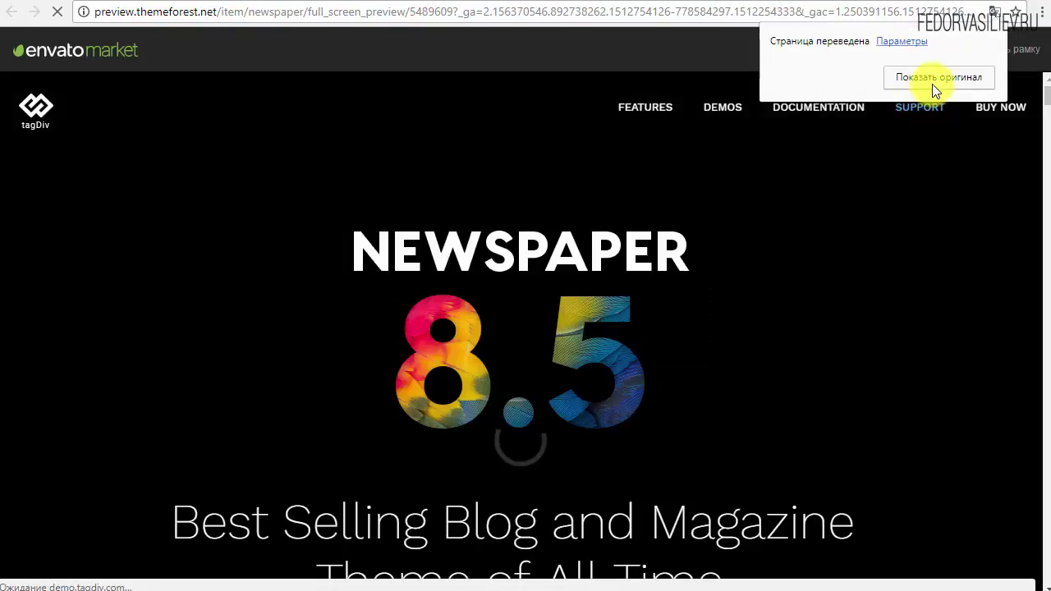
Step: Browse the Newspaper tagDiv demo gallery, then close it to return to the $59 product page
left_click(934, 77)
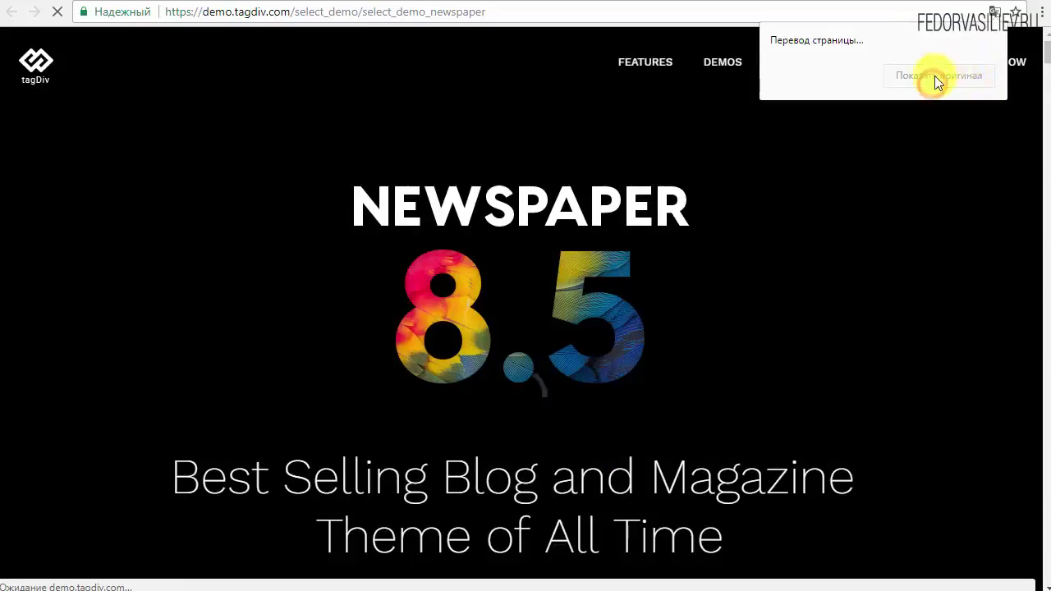
scroll(445, 230, "down", 10)
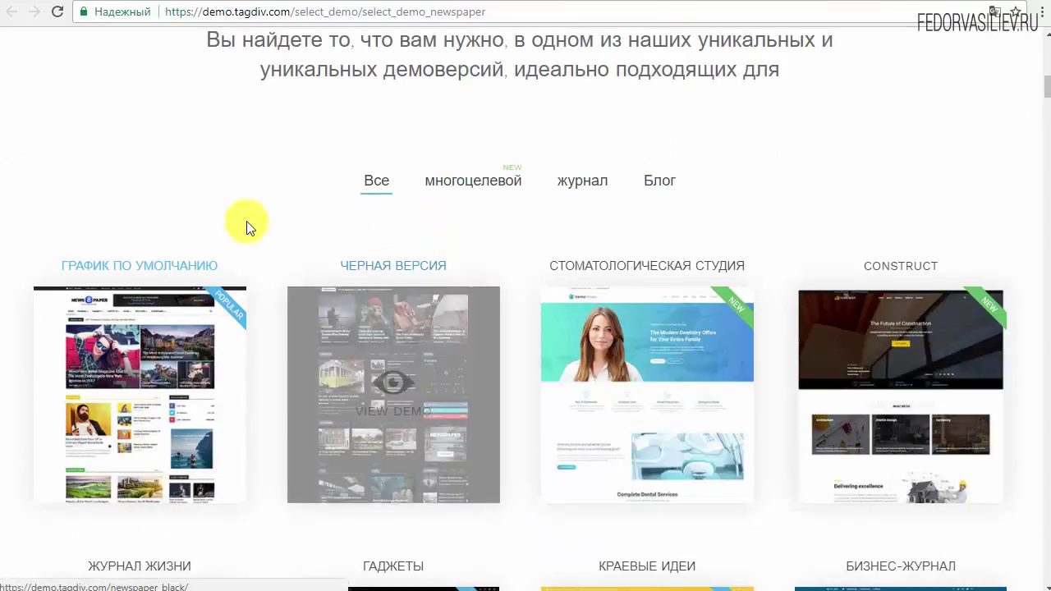
scroll(282, 179, "down", 2)
scroll(318, 339, "up", 7)
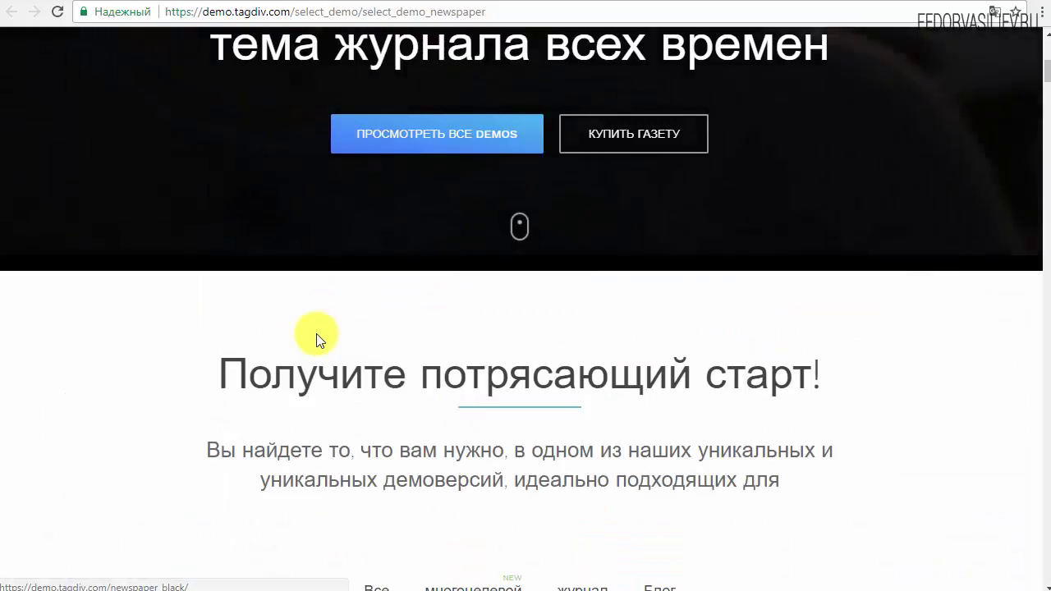
scroll(319, 339, "up", 6)
scroll(316, 335, "down", 11)
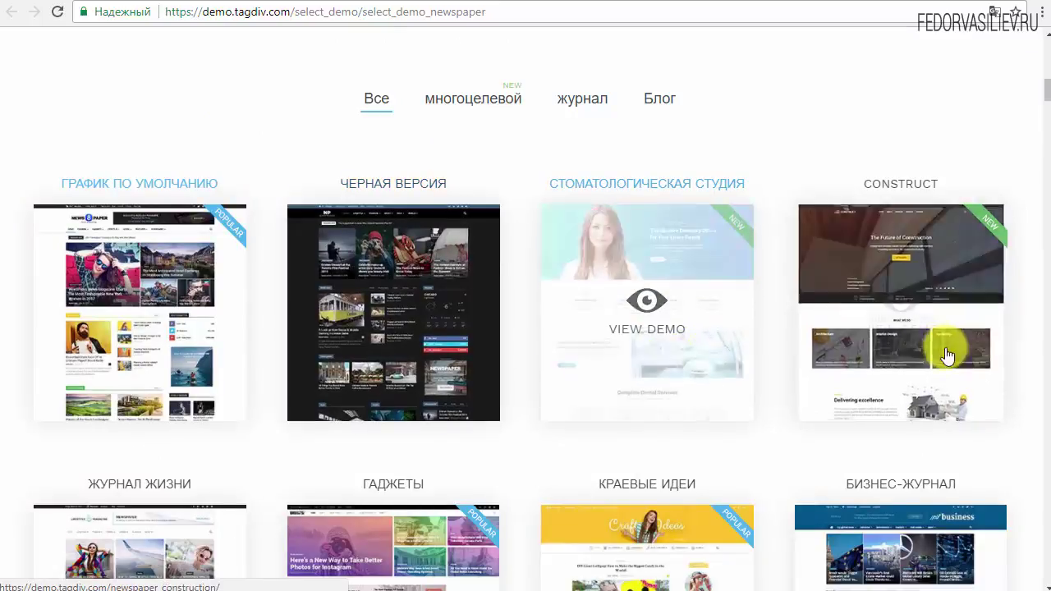
scroll(949, 356, "down", 4)
key("ctrl+w")
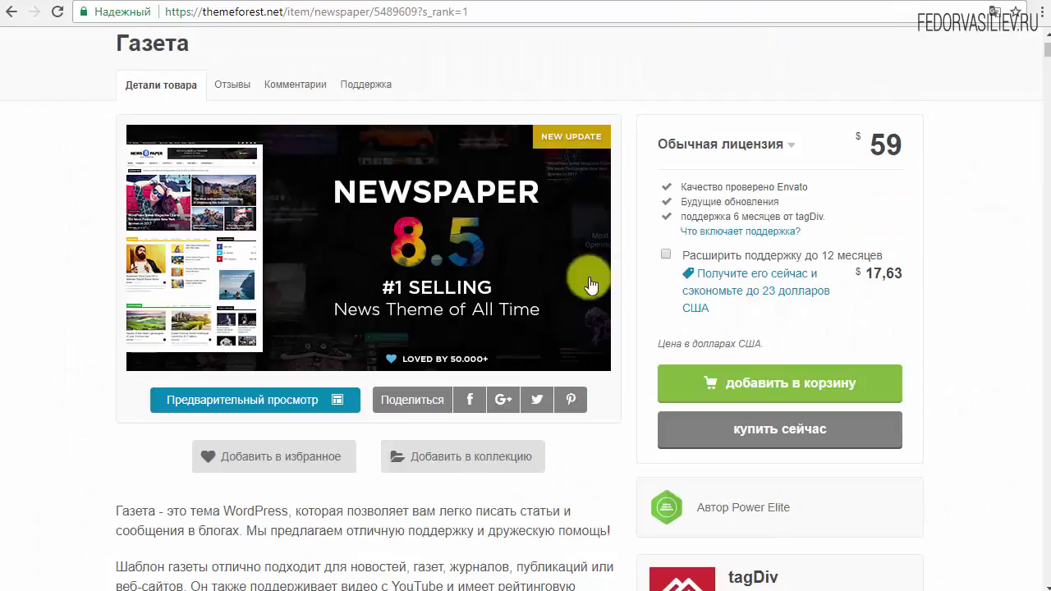
Step: Go back to the blog-magazine theme results and scroll through the bestseller listings
left_click(9, 18)
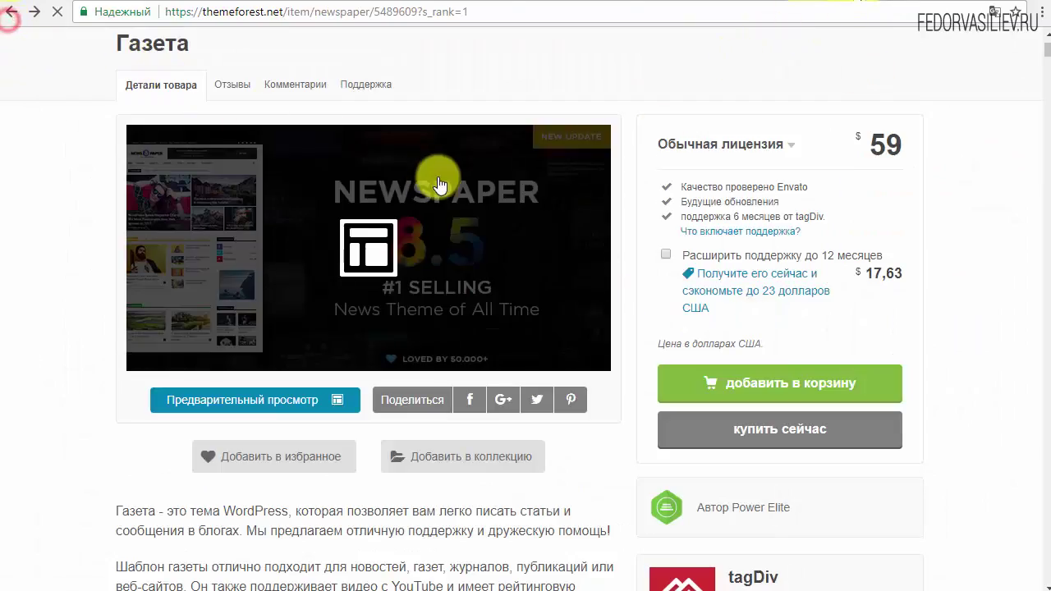
scroll(428, 316, "down", 3)
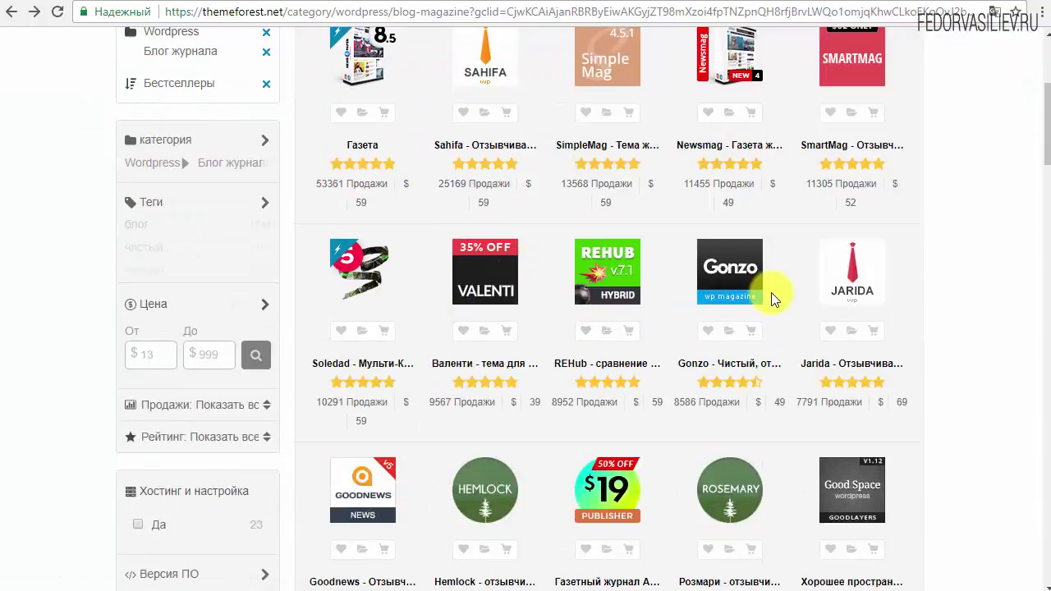
scroll(771, 293, "down", 7)
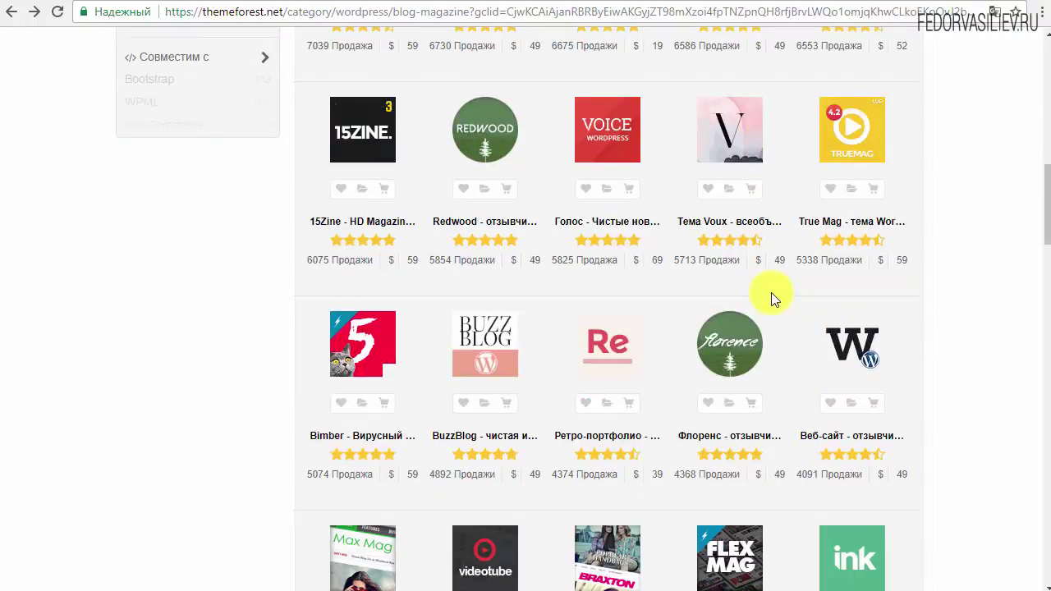
scroll(771, 292, "down", 3)
scroll(771, 292, "down", 2)
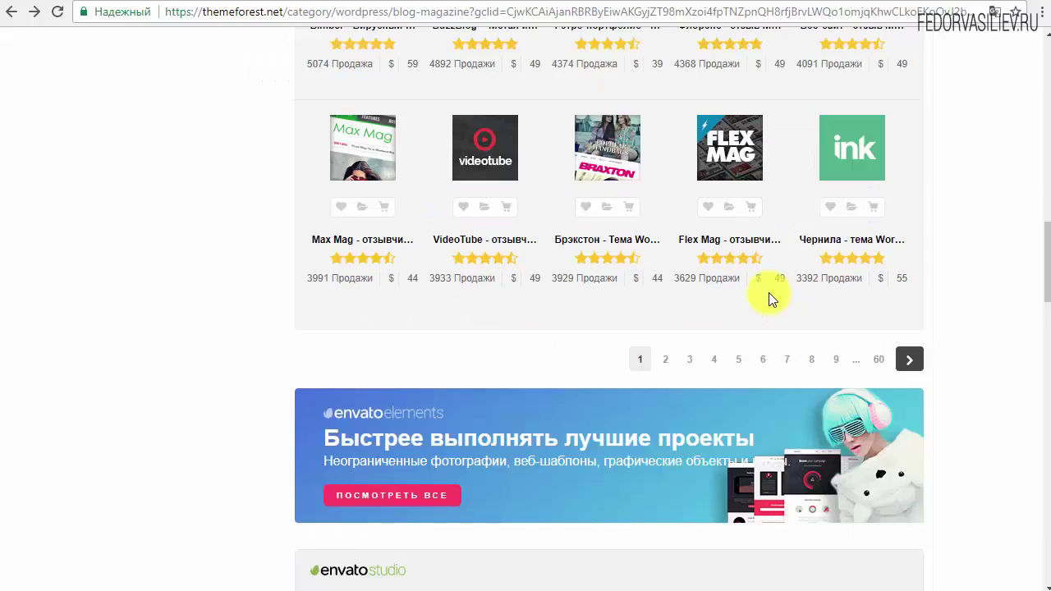
scroll(768, 292, "down", 12)
scroll(754, 301, "down", 6)
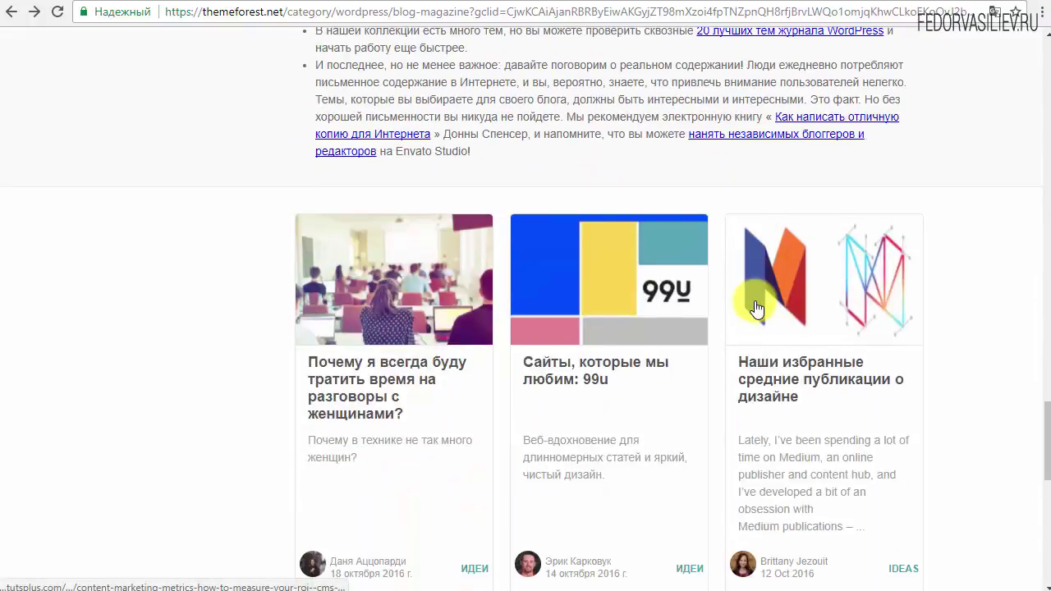
scroll(755, 312, "up", 18)
scroll(700, 451, "up", 20)
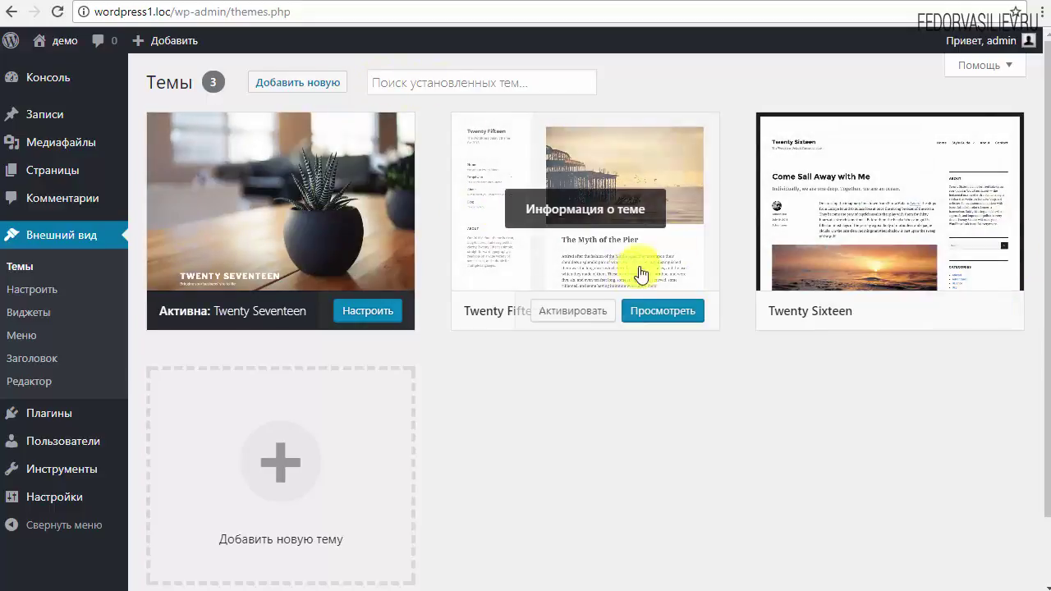
Step: Activate the Twenty Fifteen theme and reload the site's front page to preview it
mouse_move(519, 333)
left_click(555, 321)
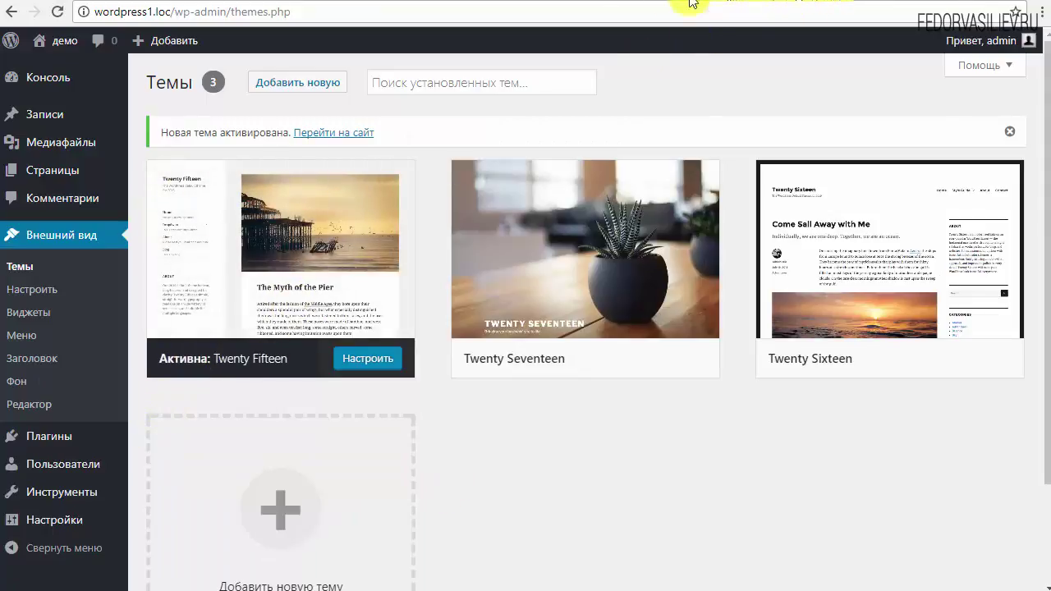
left_click(632, 2)
left_click(56, 16)
scroll(184, 192, "down", 3)
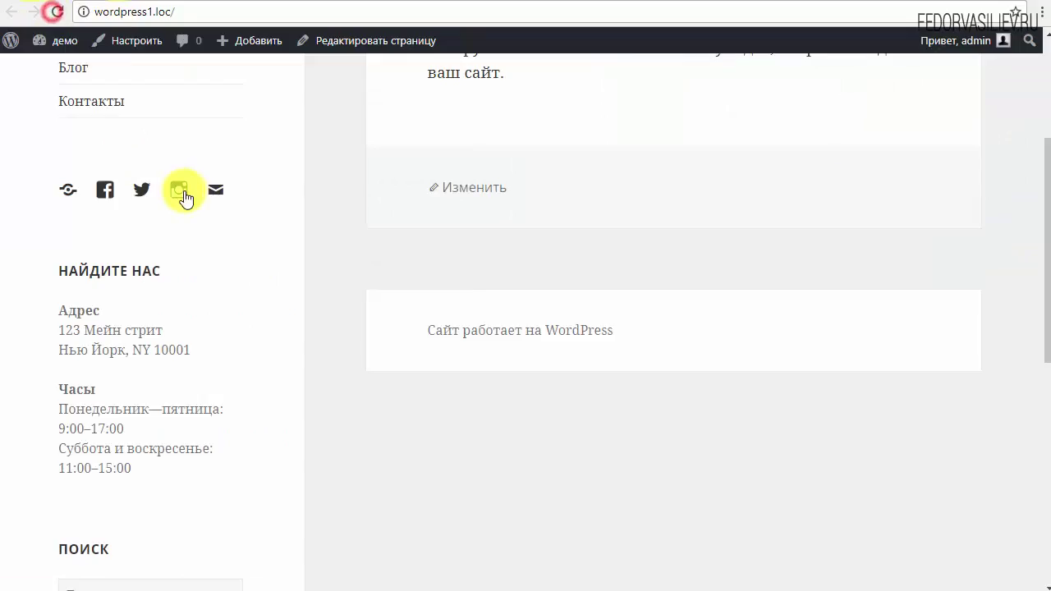
scroll(265, 281, "up", 3)
scroll(383, 223, "down", 5)
scroll(383, 223, "down", 5)
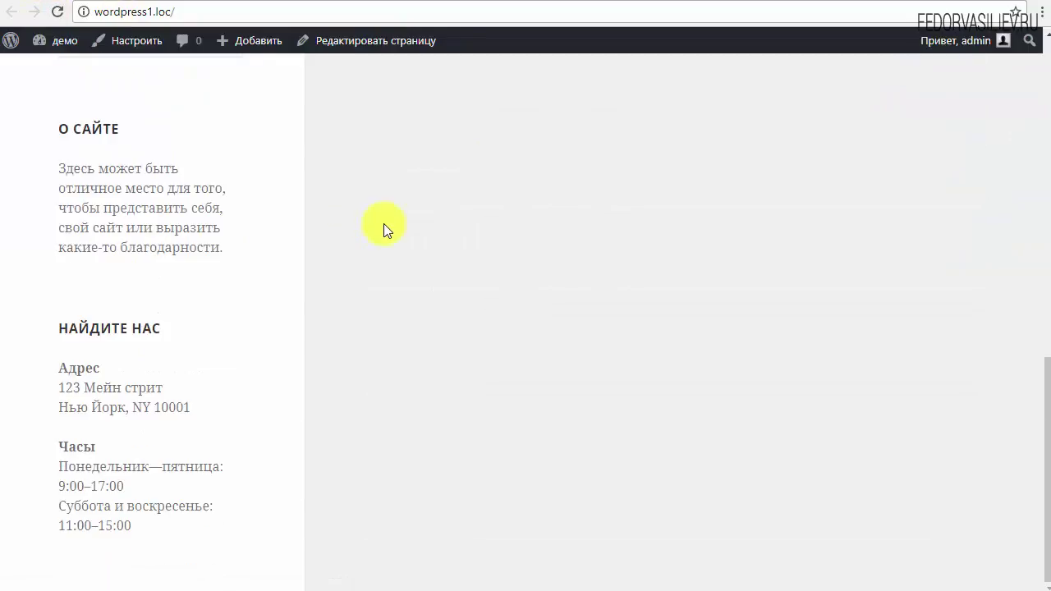
Step: Reactivate Twenty Seventeen, check the reloaded front page, and return to the Themes admin page
left_click(565, 1)
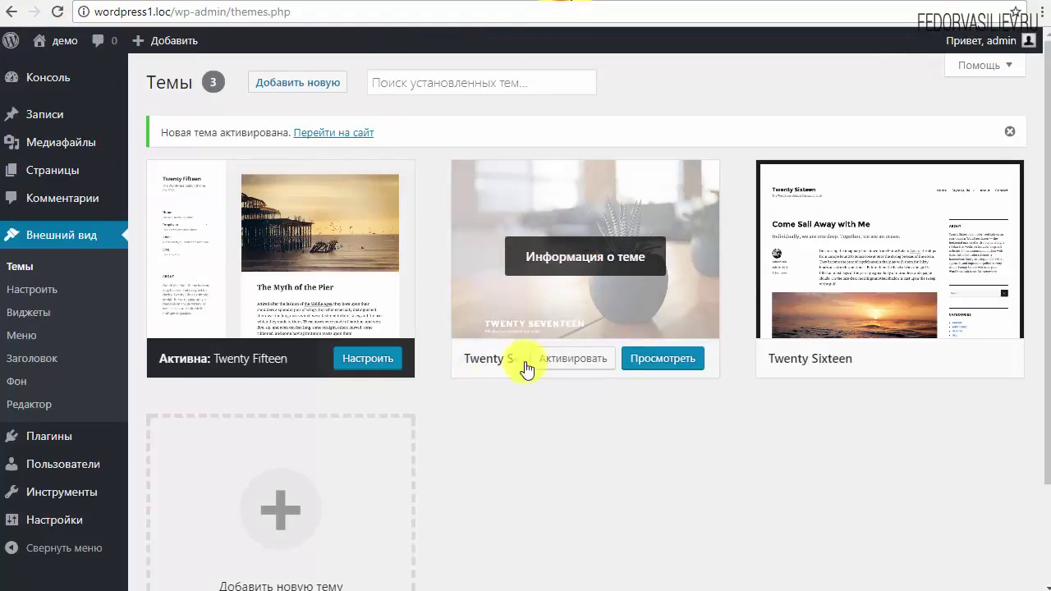
left_click(581, 354)
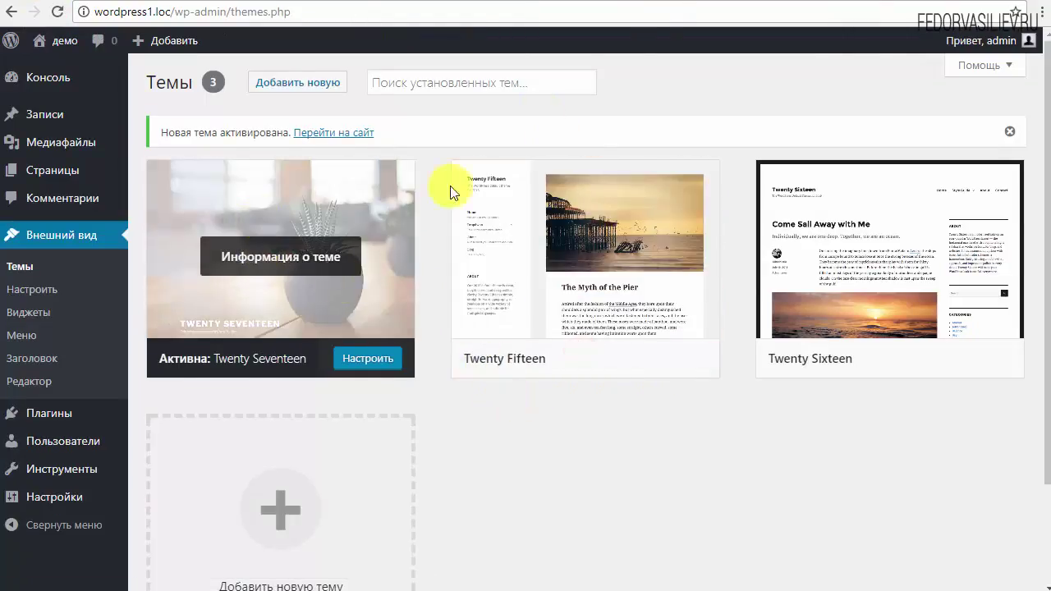
left_click(666, 3)
left_click(58, 12)
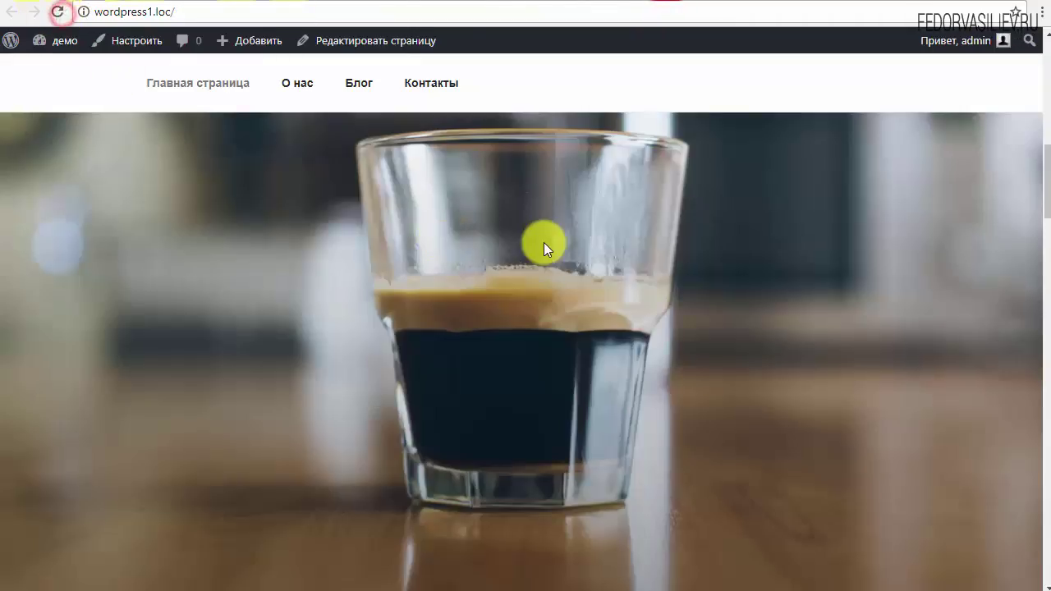
scroll(535, 242, "up", 10)
scroll(529, 242, "down", 15)
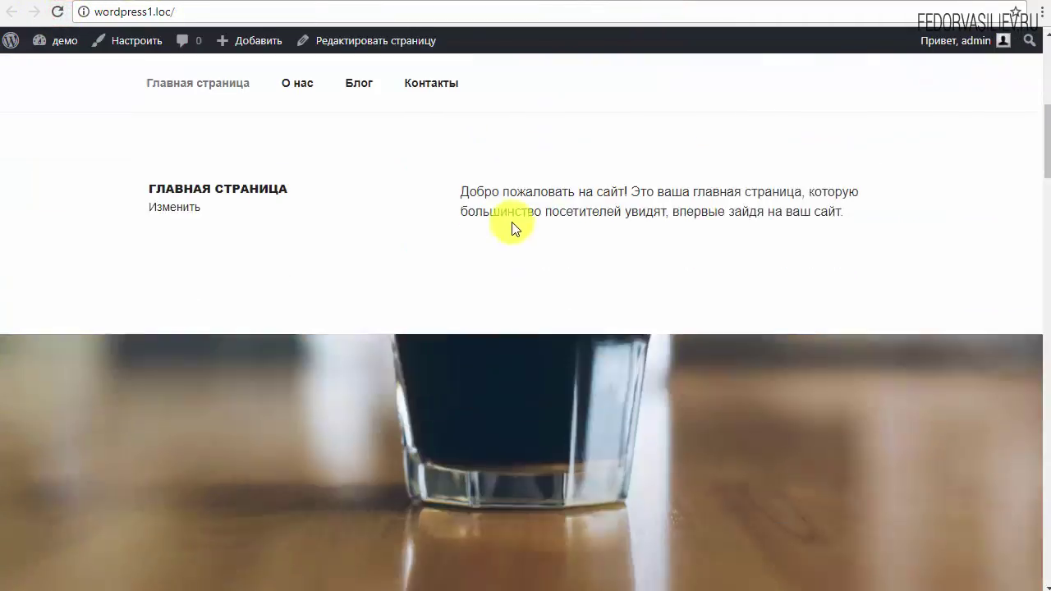
scroll(502, 209, "down", 5)
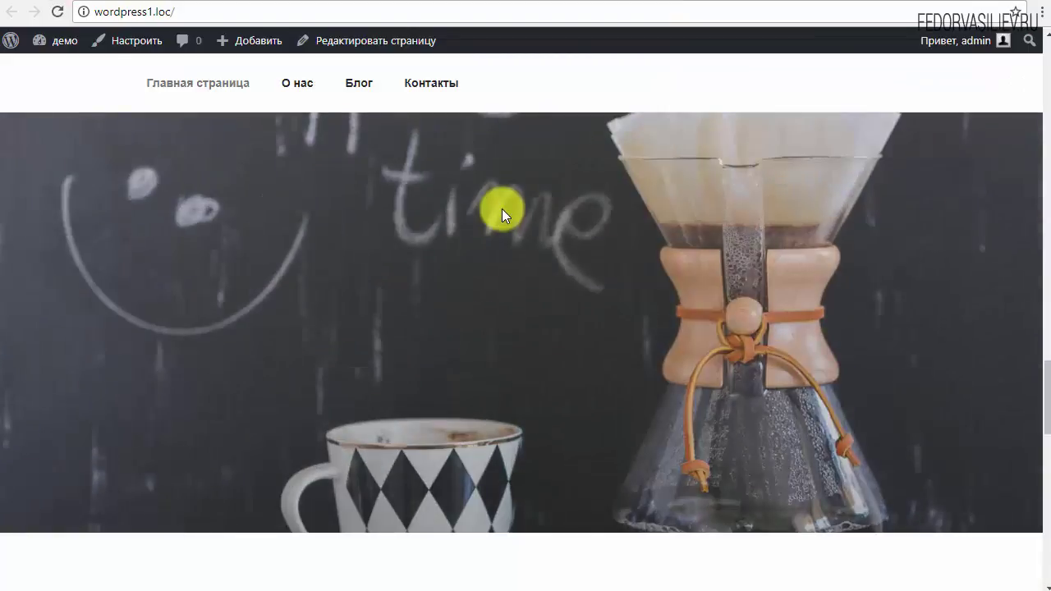
left_click(534, 3)
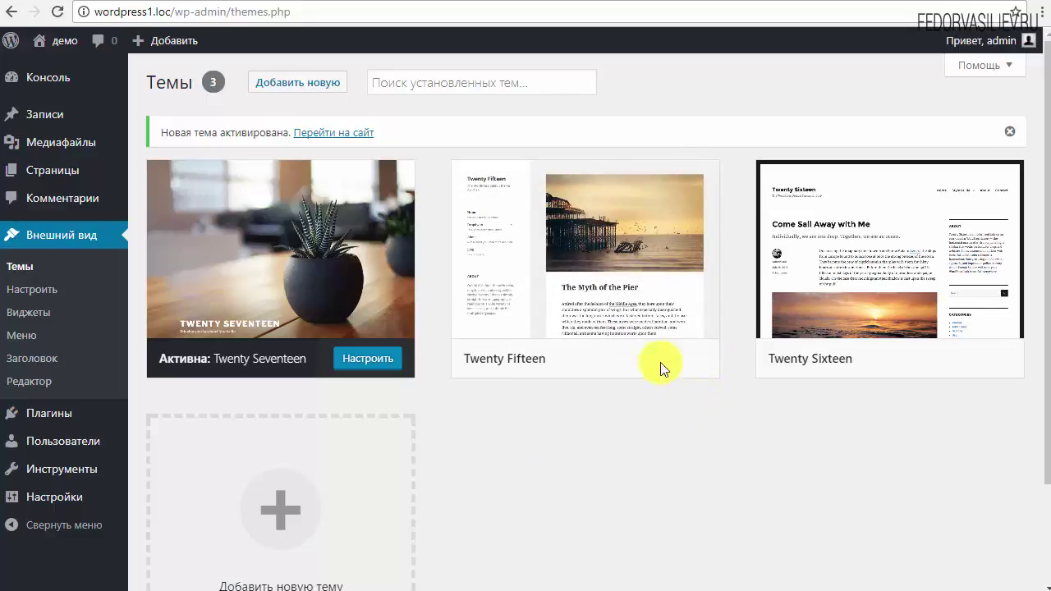
mouse_move(644, 343)
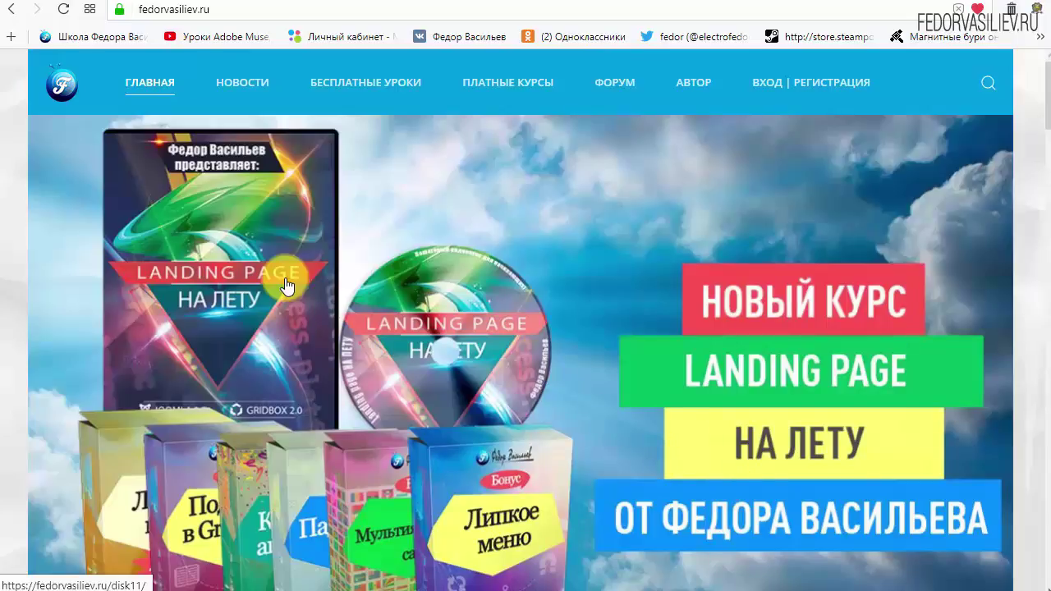
Step: Go to fedorvasiliev.ru's ВХОД | РЕГИСТРАЦИЯ page and follow ЕЩЁ НЕТ УЧЁТНОЙ ЗАПИСИ? to registration
mouse_move(210, 54)
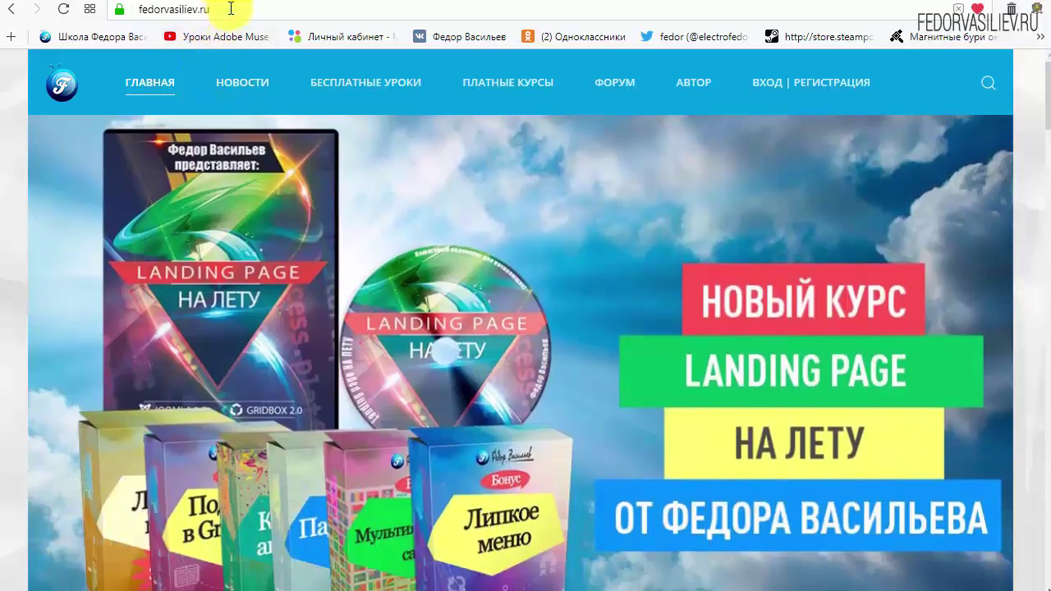
left_click_drag(226, 8, 97, 14)
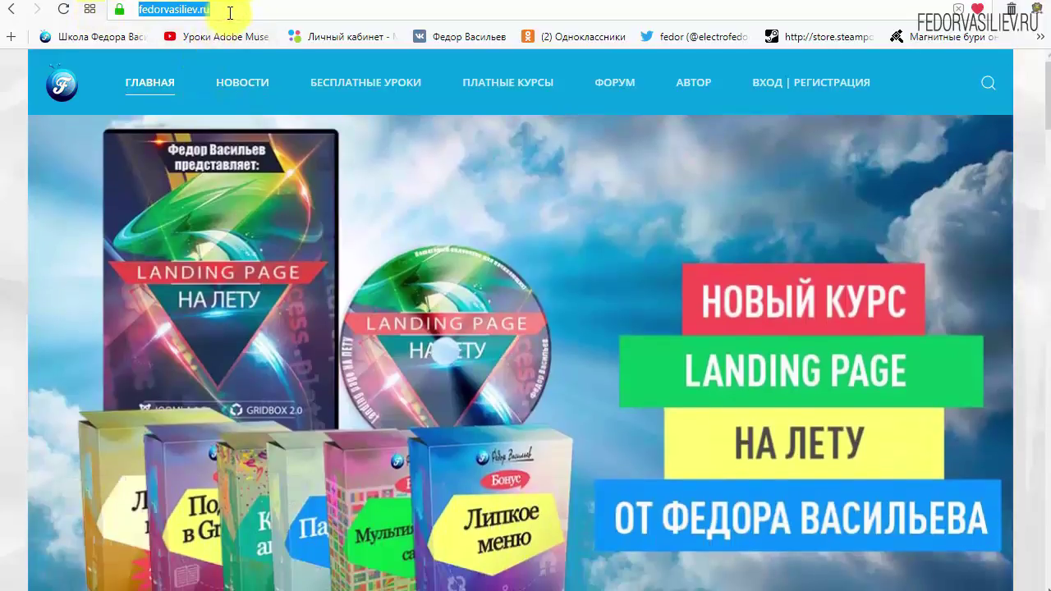
left_click(207, 10)
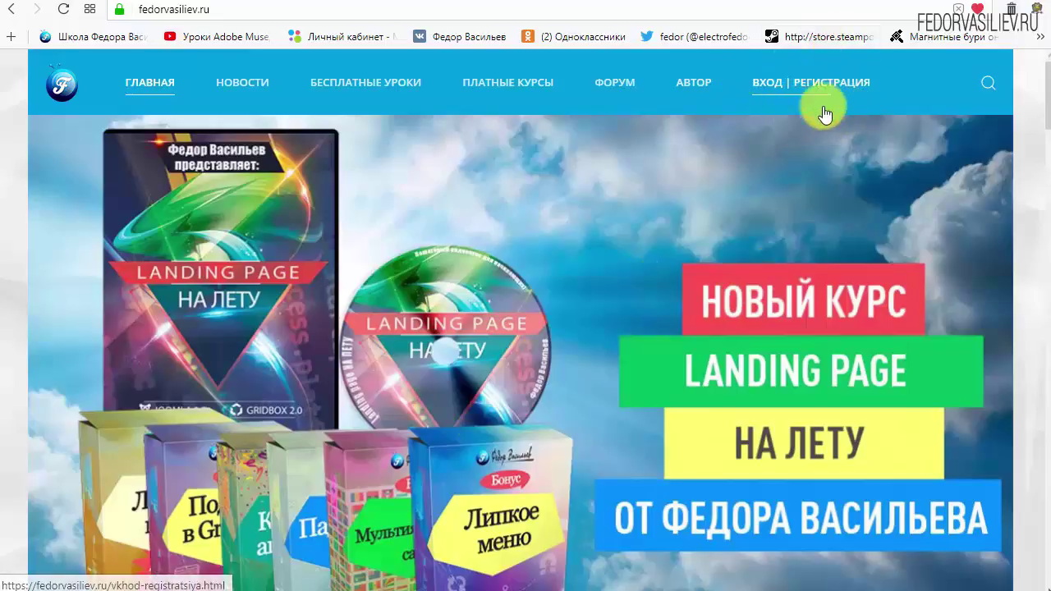
left_click(772, 83)
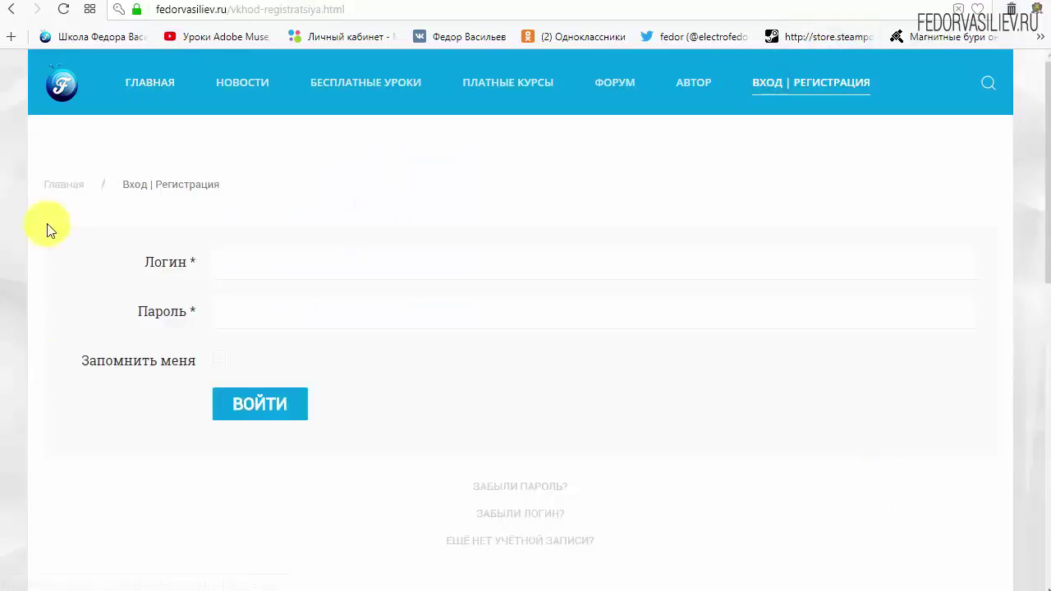
scroll(270, 323, "down", 3)
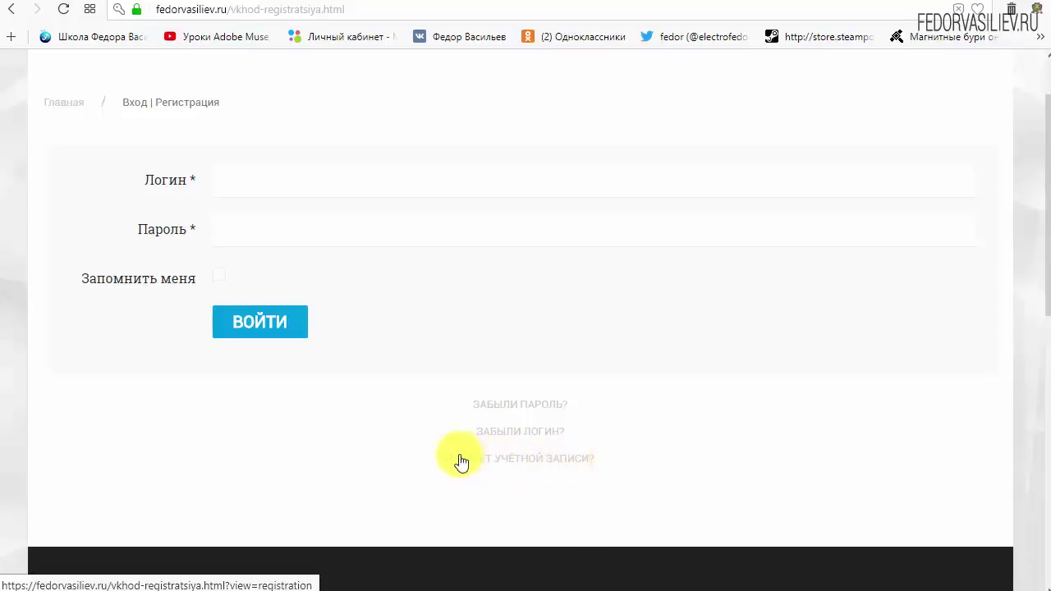
left_click(490, 459)
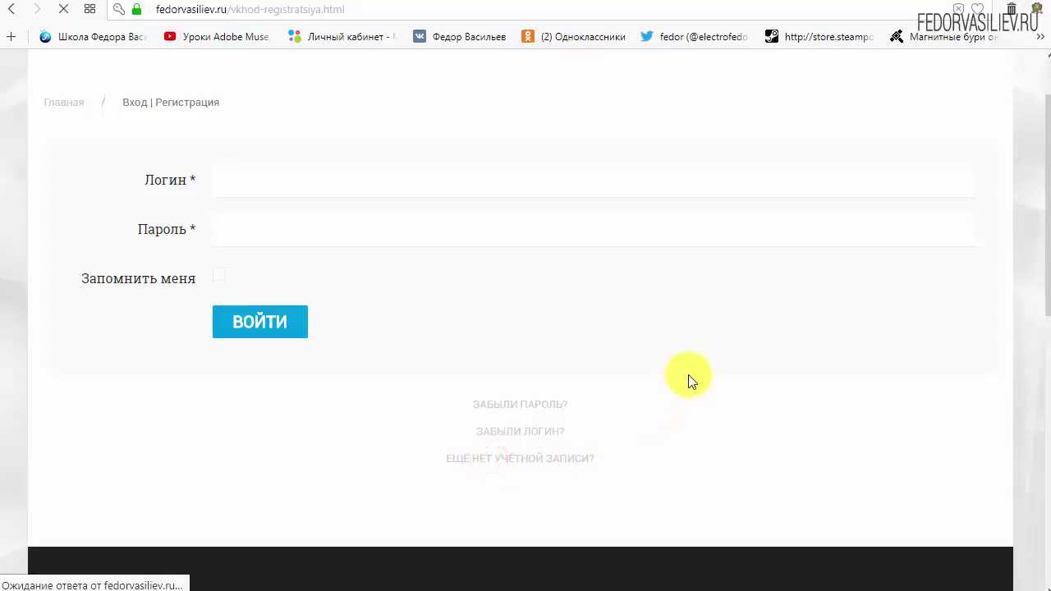
scroll(520, 221, "down", 2)
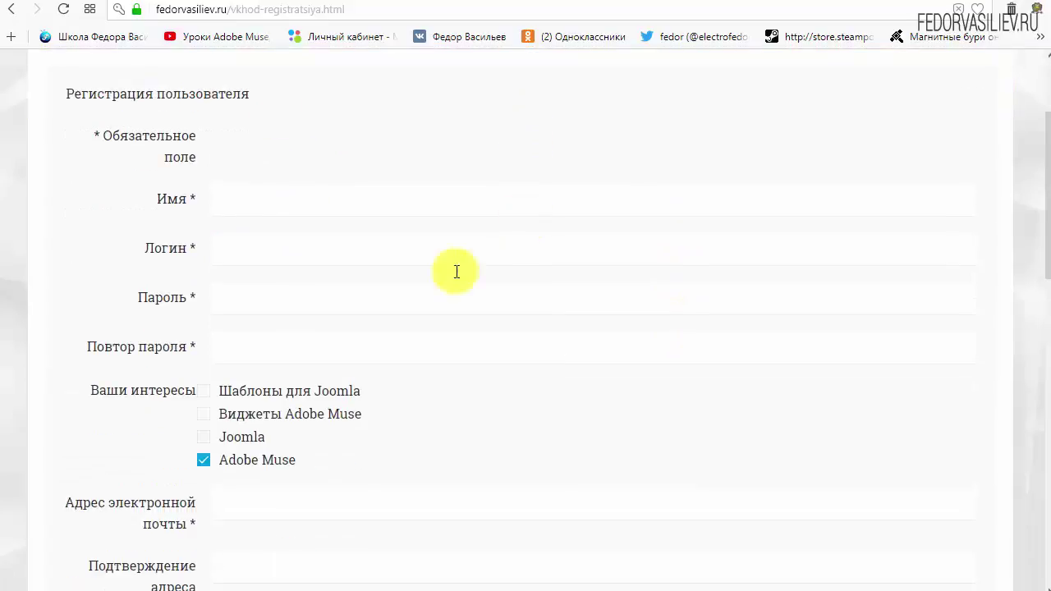
Step: Fill in the Имя and Логин fields and enter the account password in both password fields
left_click(282, 203)
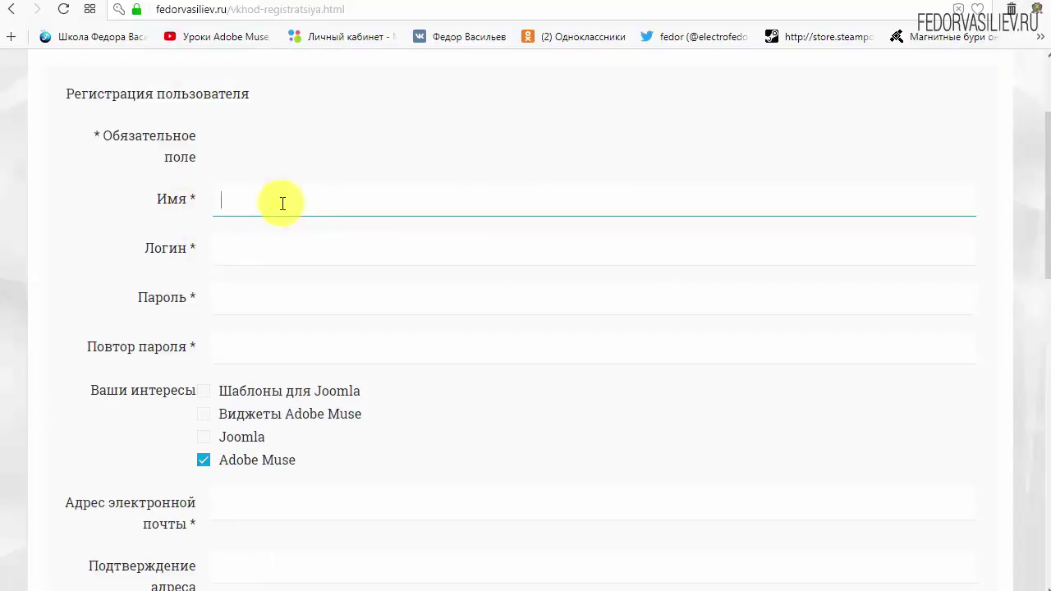
type("wp")
left_click(302, 254)
type("w")
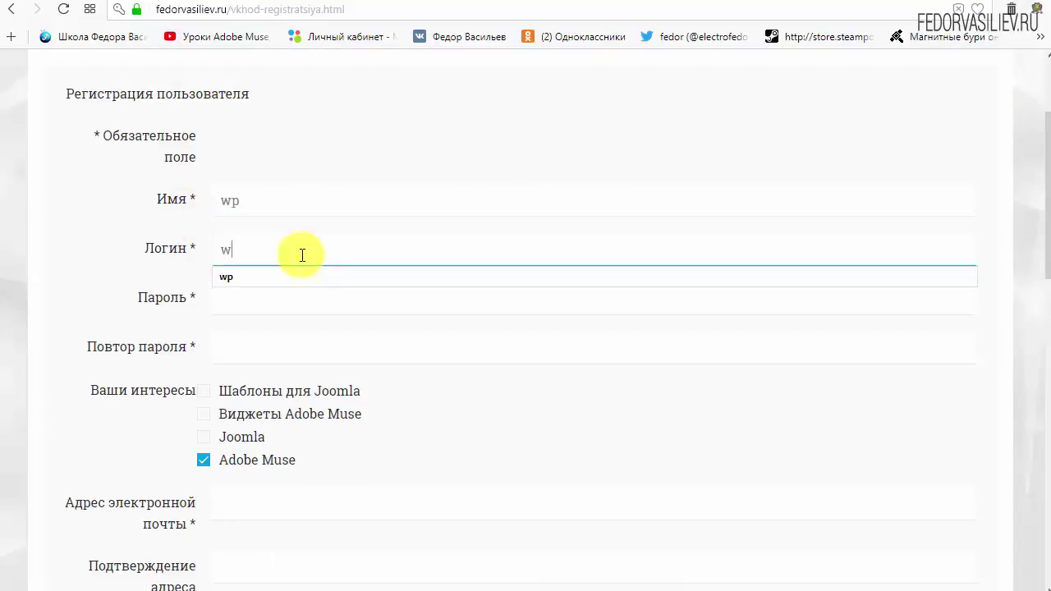
type("p")
left_click(390, 136)
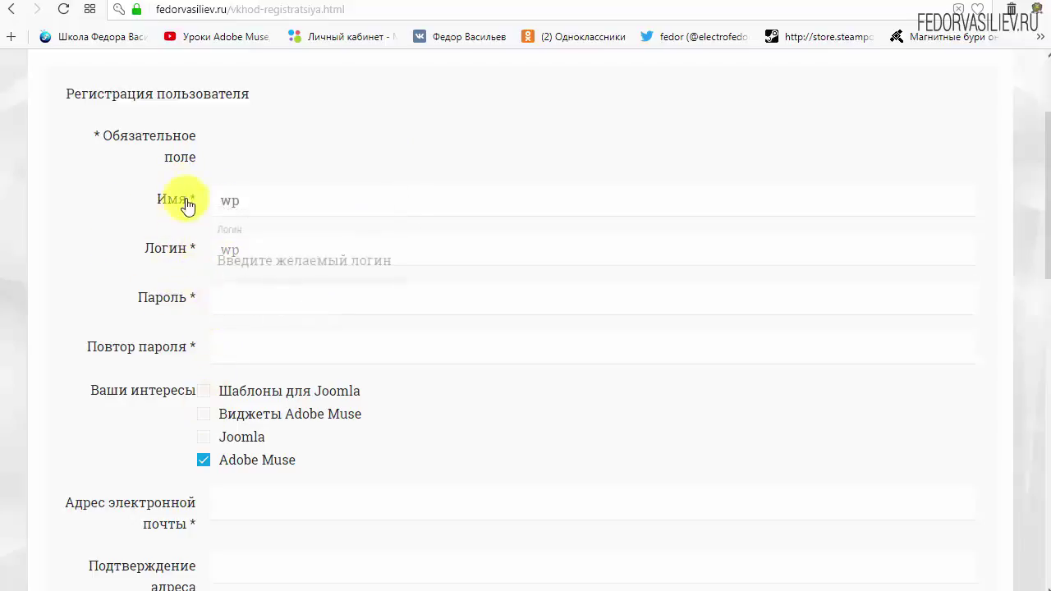
left_click(246, 300)
type("123456")
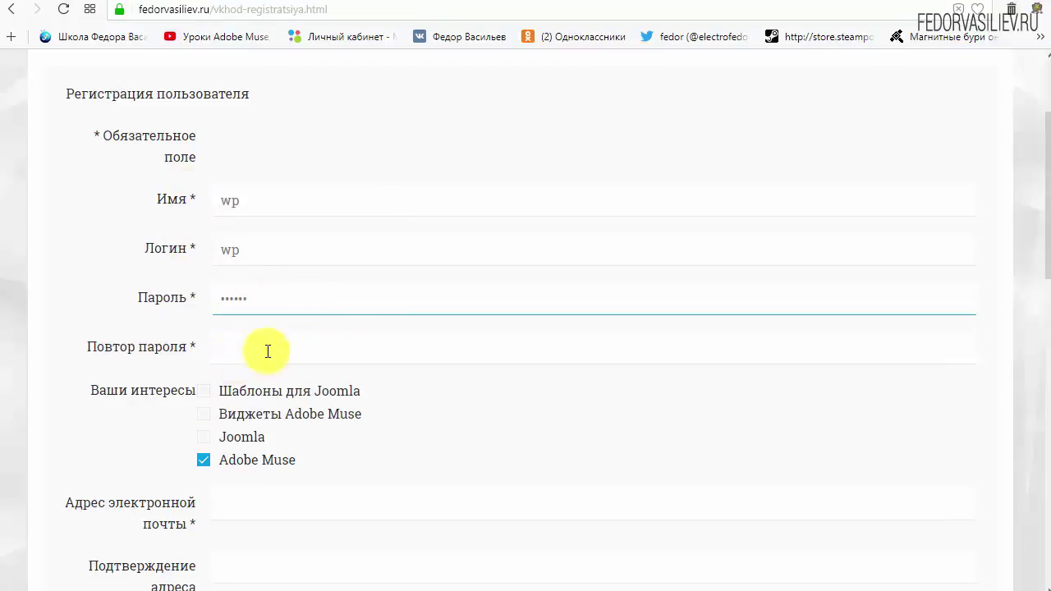
left_click(265, 347)
type("123456")
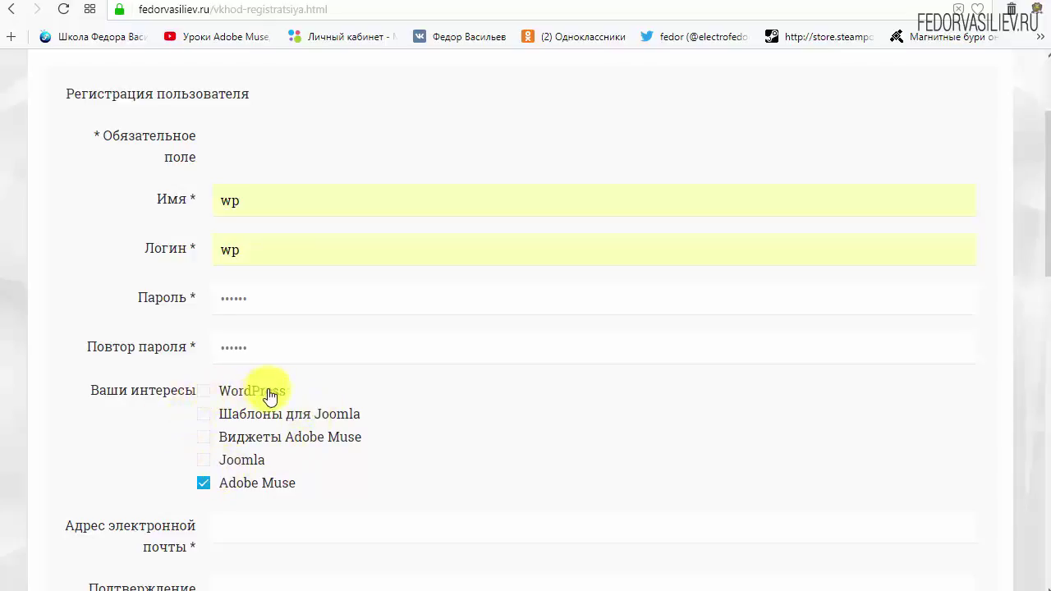
Step: Tick WordPress and untick Adobe Muse in the interests list
left_click_drag(244, 395, 206, 396)
left_click(202, 390)
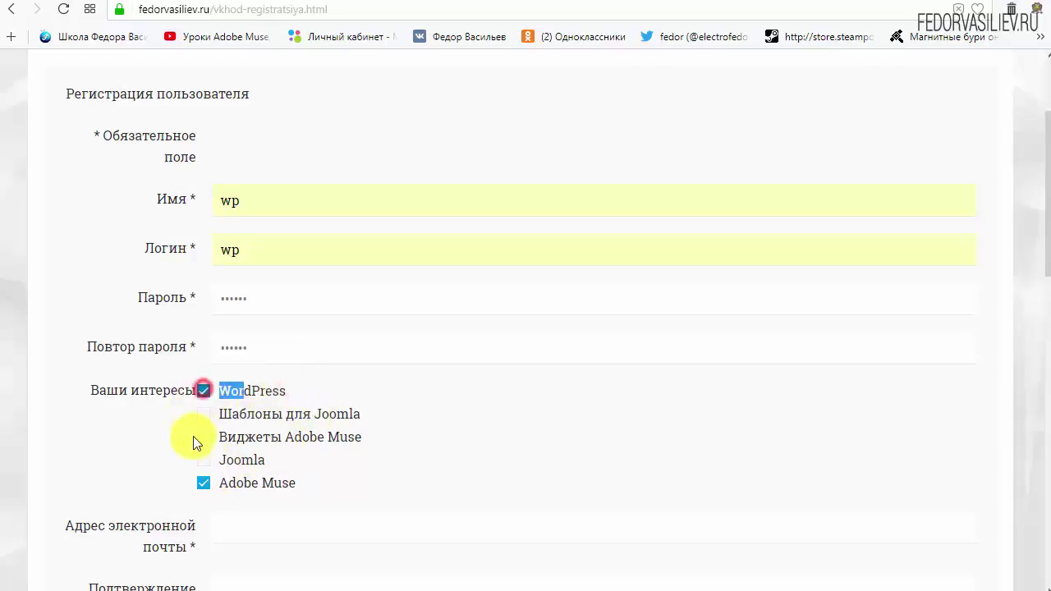
left_click(310, 389)
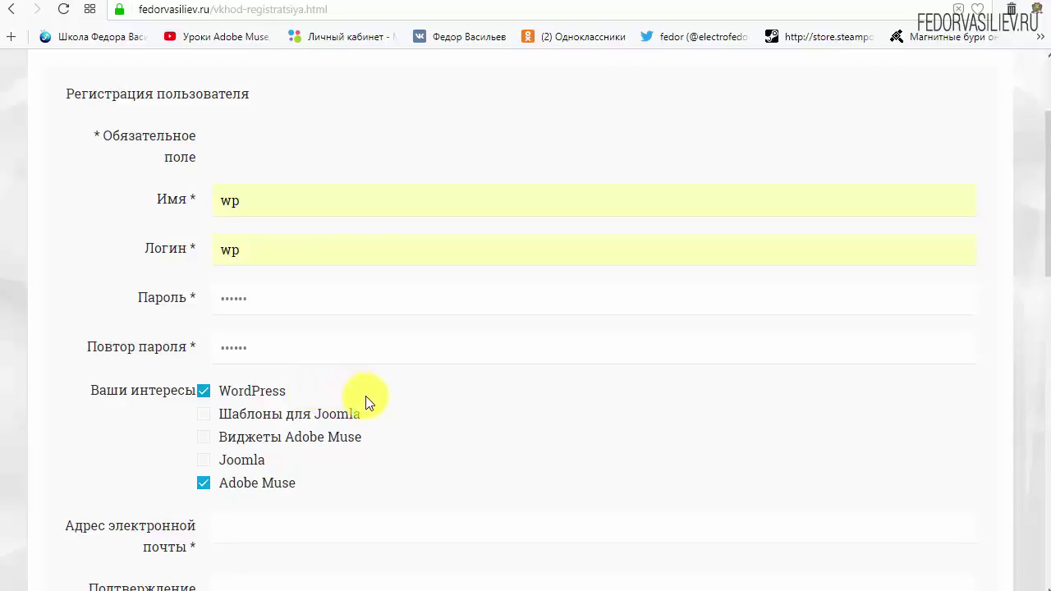
left_click(203, 486)
scroll(492, 402, "down", 4)
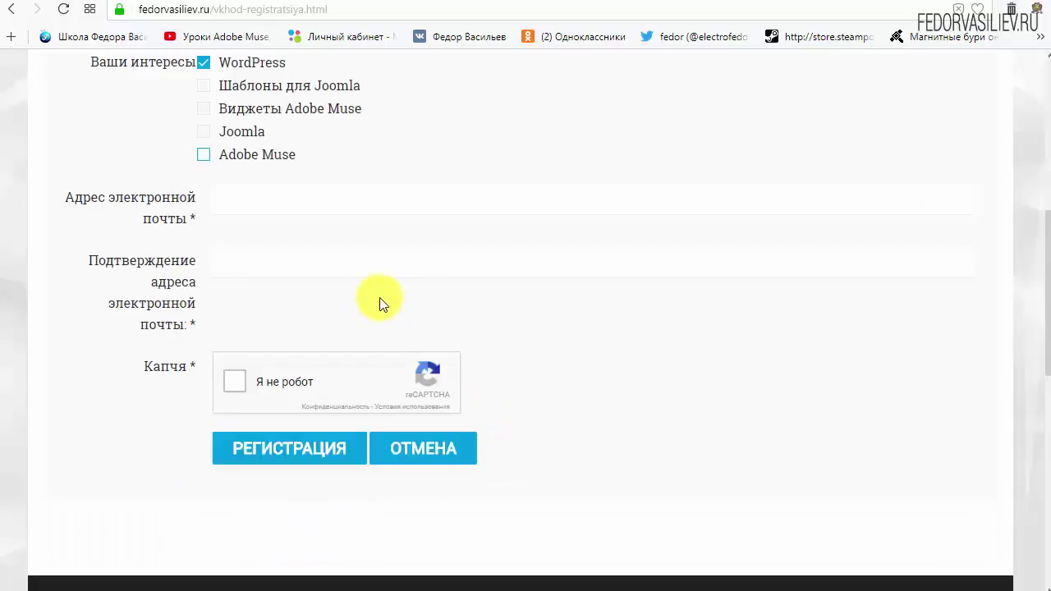
Step: Paste the e-mail address into both e-mail fields, tick 'Я не робот', and submit РЕГИСТРАЦИЯ
left_click(183, 221)
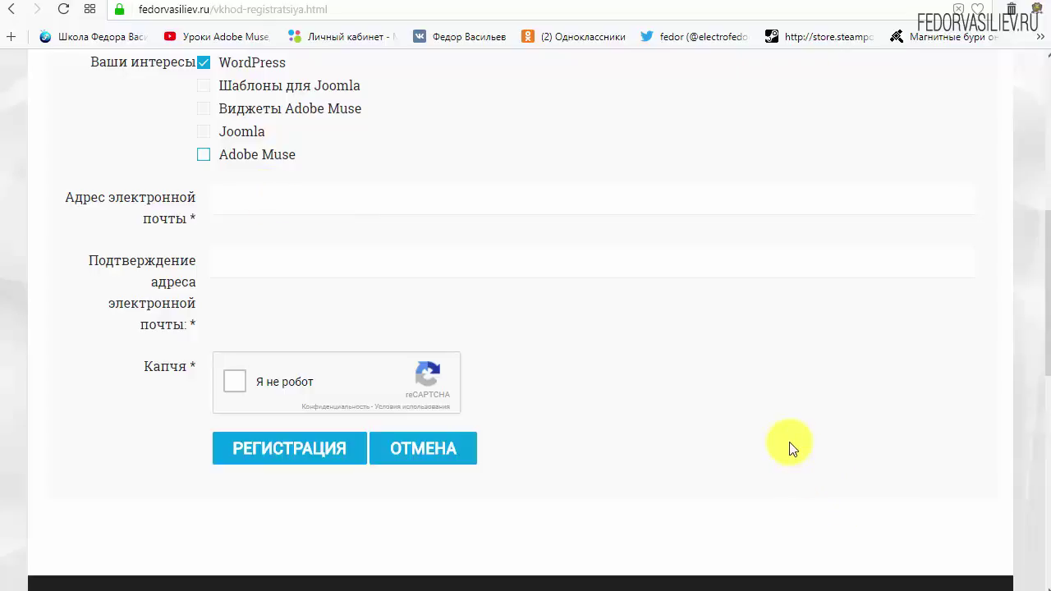
right_click(272, 202)
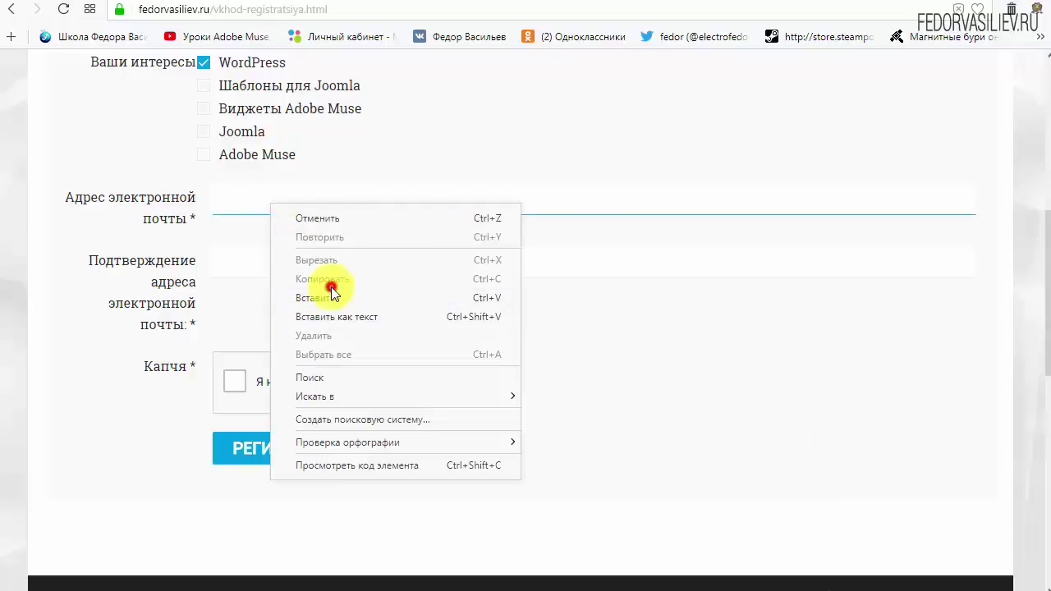
left_click(331, 295)
right_click(356, 257)
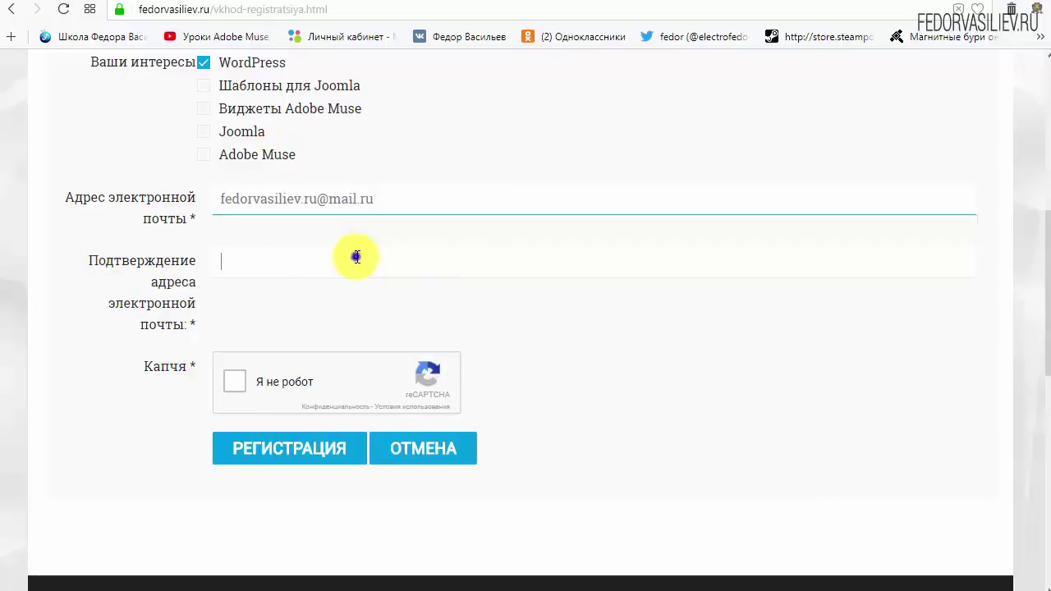
left_click(399, 350)
left_click(727, 348)
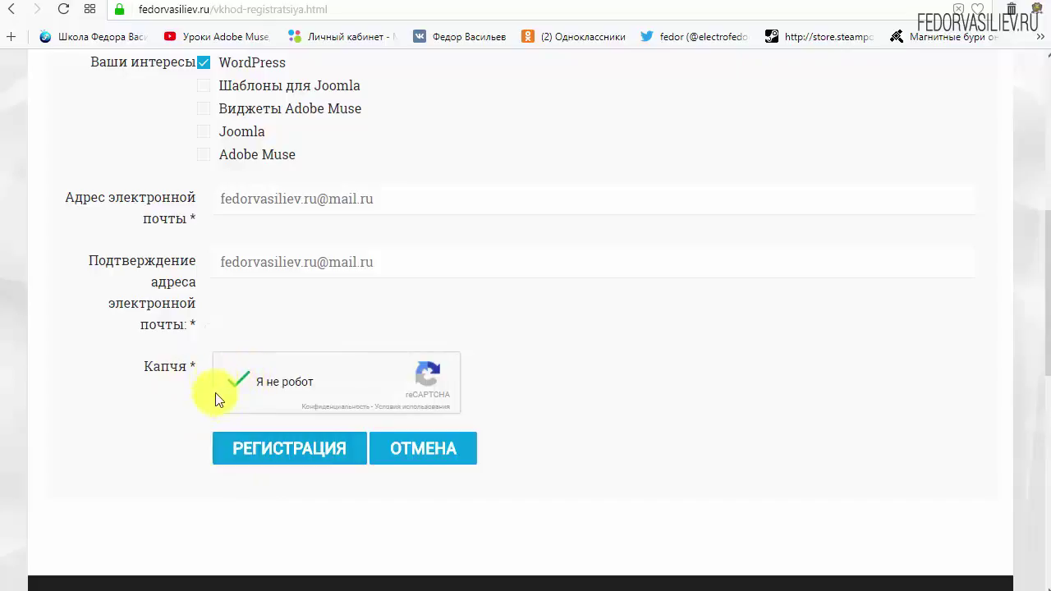
left_click(271, 446)
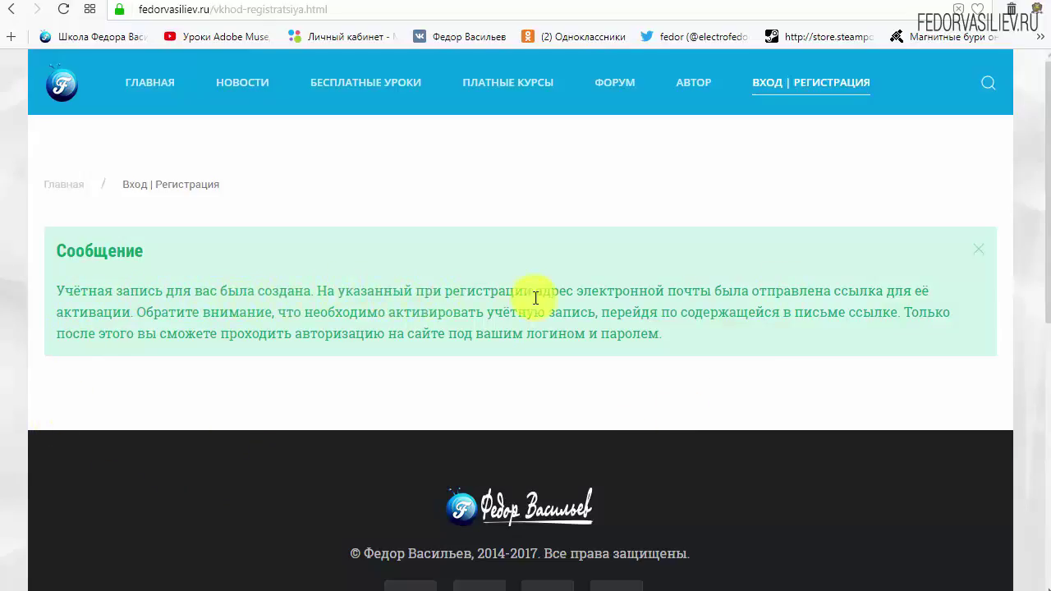
Step: Highlight the note about the activation e-mail in the account-created message
left_click_drag(584, 292, 700, 291)
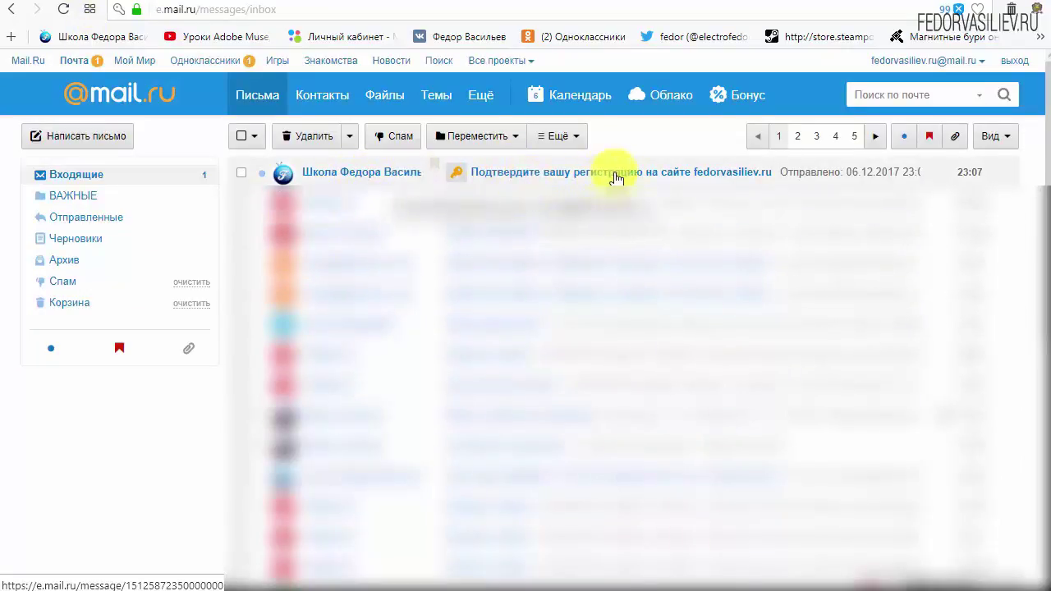
Step: Open the 'Подтвердите вашу регистрацию' e-mail and follow its account activation link
left_click(342, 176)
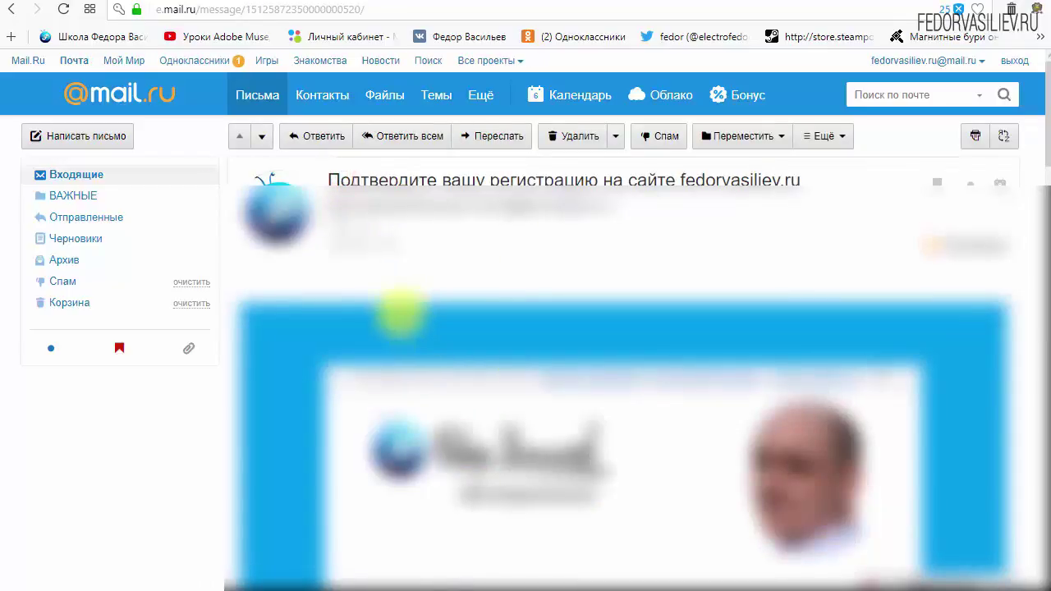
scroll(413, 298, "down", 3)
scroll(746, 312, "down", 2)
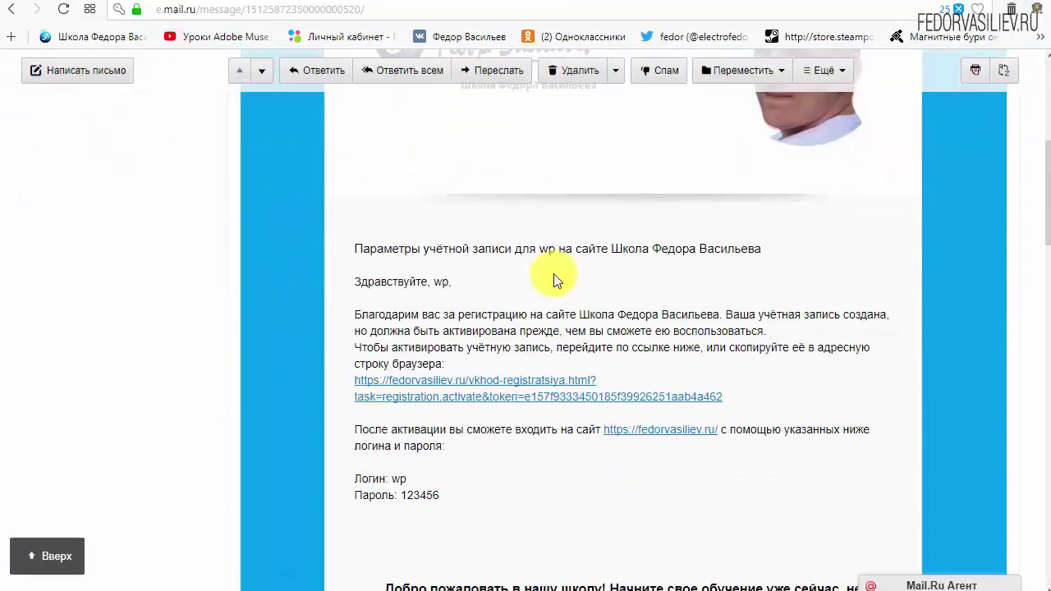
scroll(553, 280, "down", 1)
left_click_drag(442, 414, 357, 400)
left_click(538, 403)
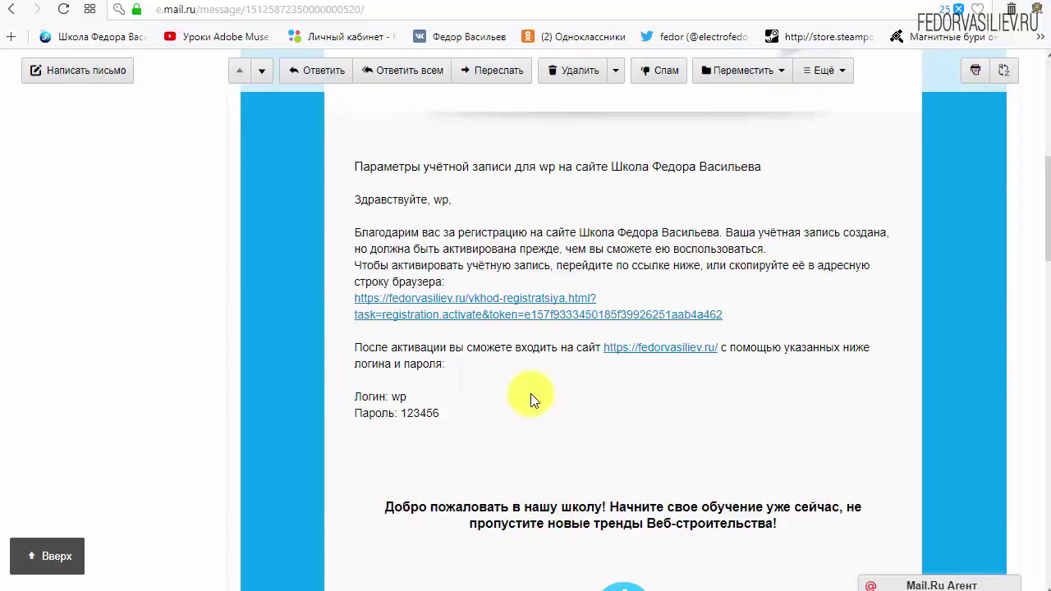
scroll(509, 386, "down", 6)
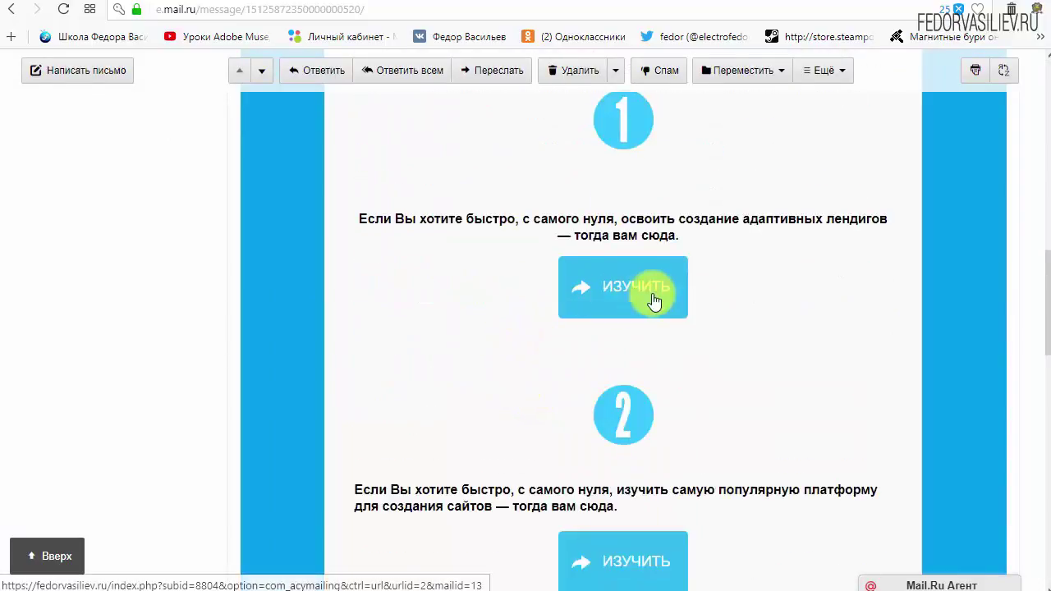
scroll(636, 292, "down", 4)
scroll(472, 406, "up", 6)
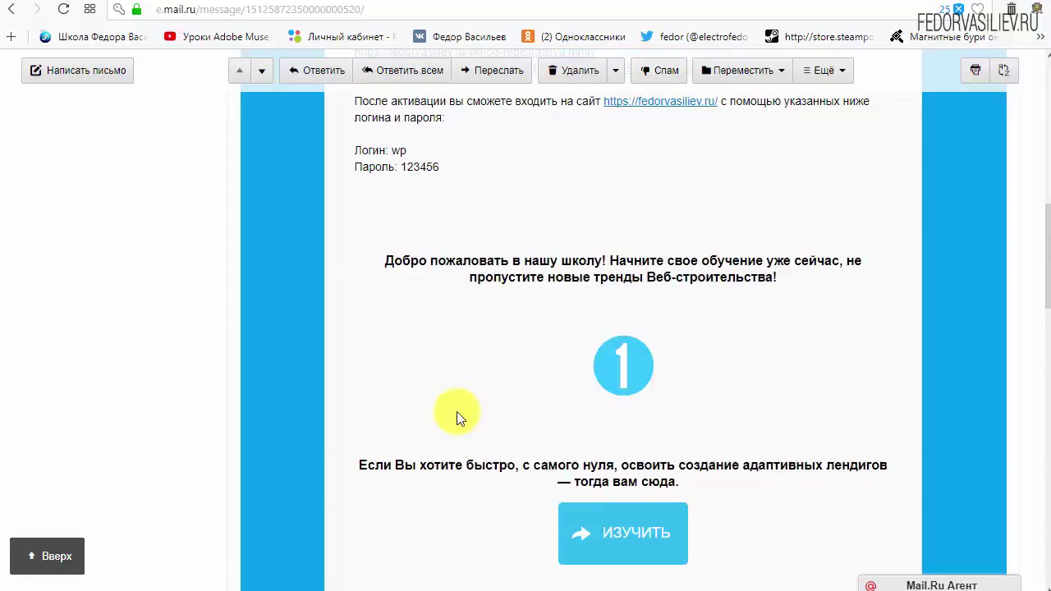
scroll(457, 411, "up", 4)
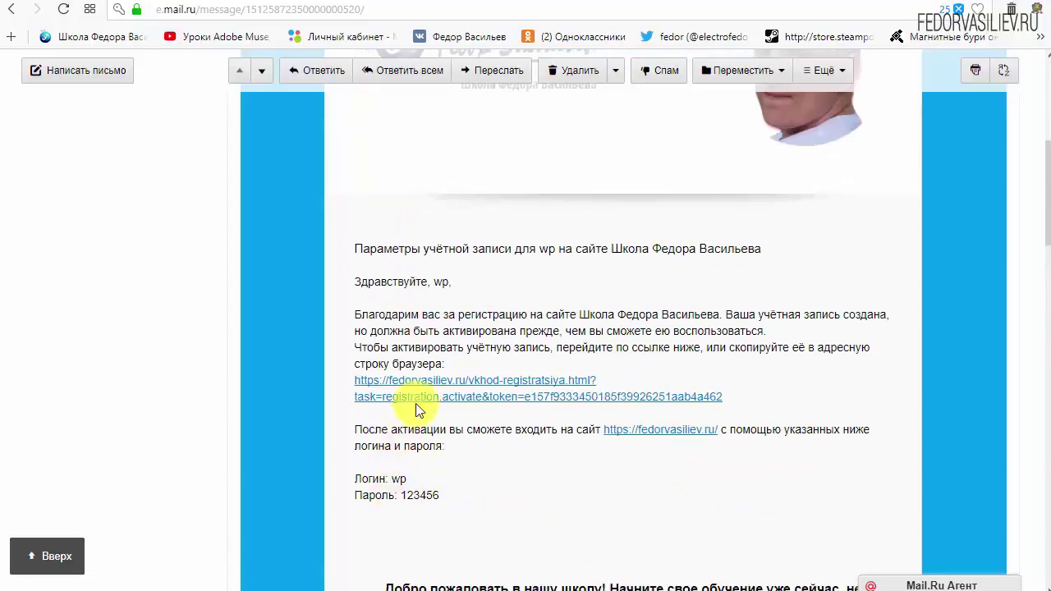
left_click_drag(770, 396, 460, 380)
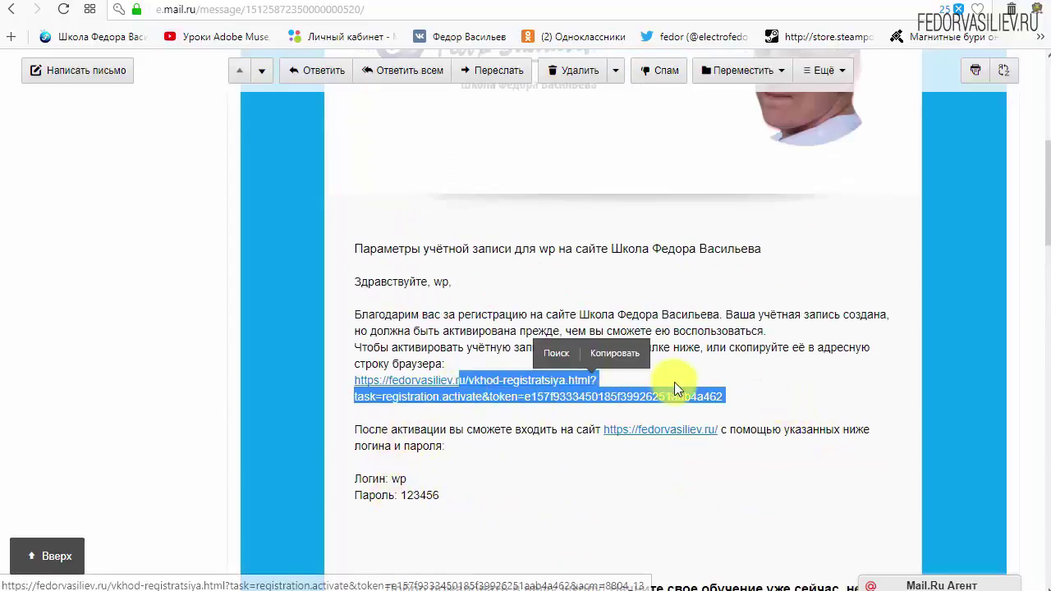
left_click(673, 385)
left_click(522, 377)
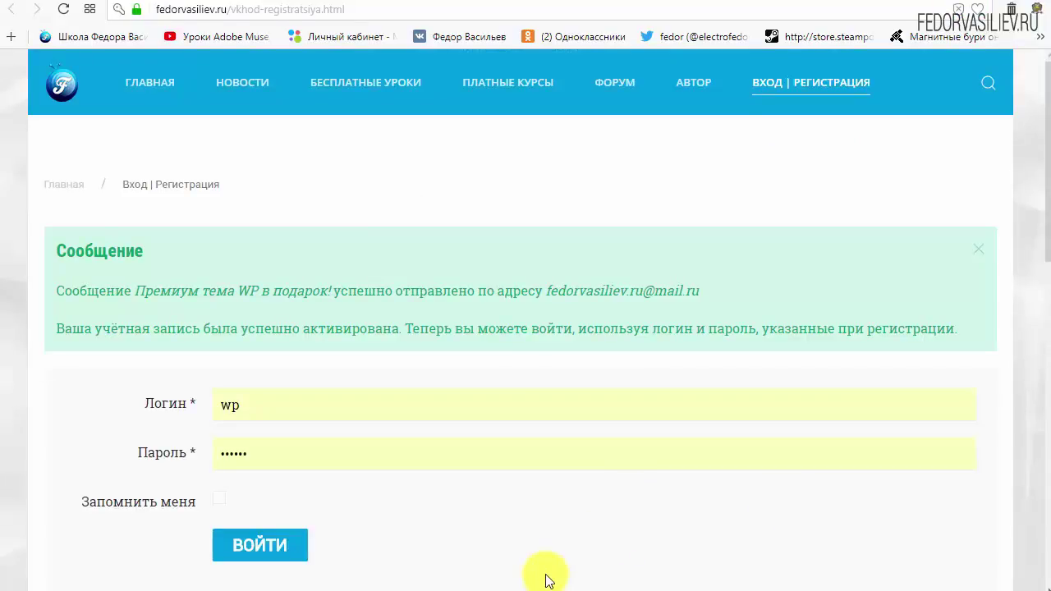
Step: Highlight parts of the account-activated notice on fedorvasiliev.ru
left_click_drag(55, 250, 194, 251)
left_click(194, 250)
left_click_drag(60, 289, 131, 291)
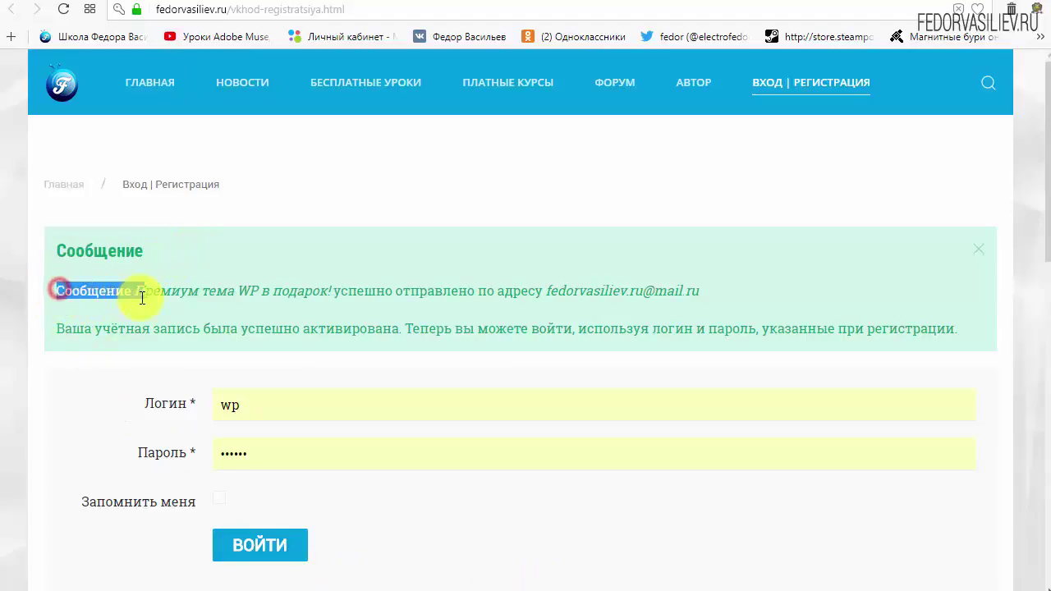
left_click(123, 291)
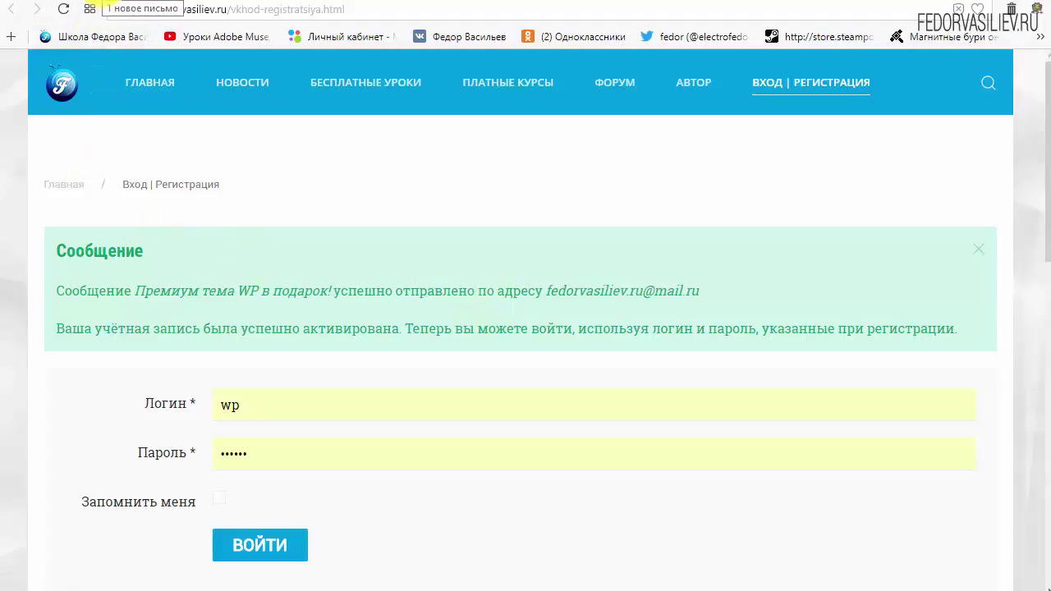
Step: Switch back to the Mail.ru activation e-mail and return to the Входящие message list
left_click(107, 5)
scroll(316, 332, "up", 5)
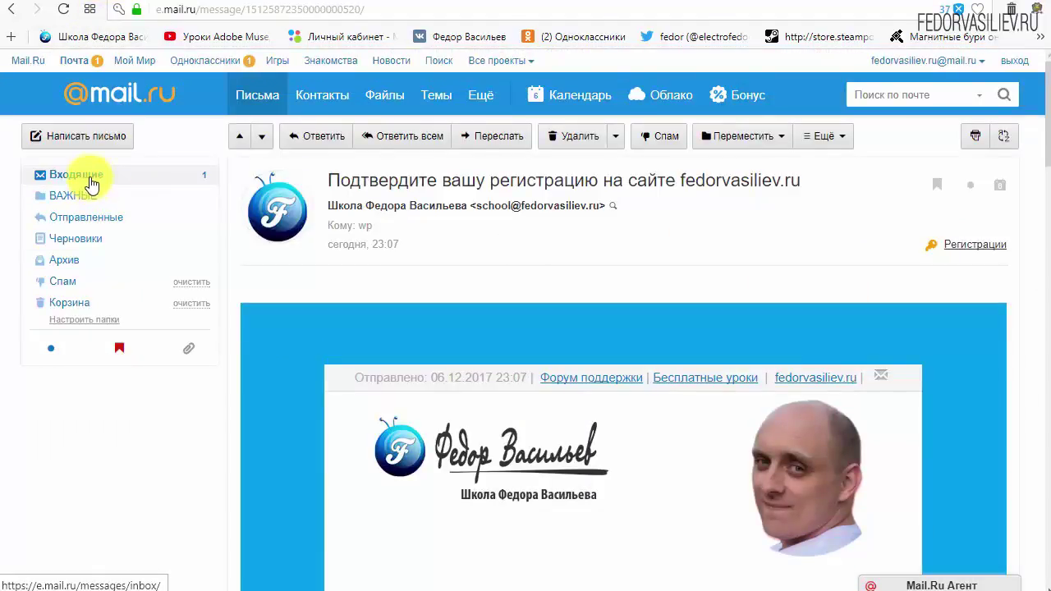
left_click(82, 175)
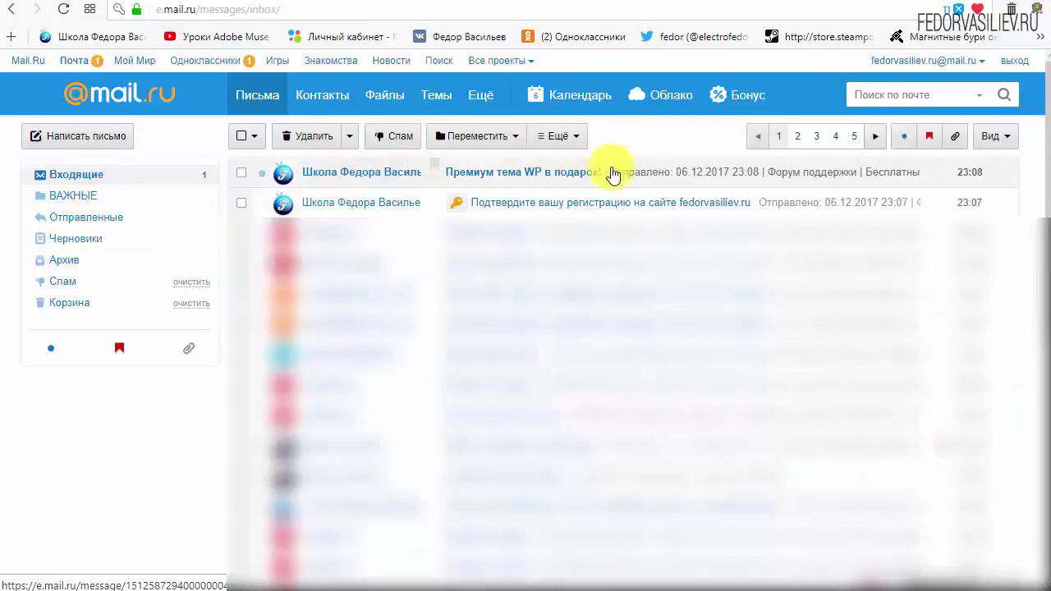